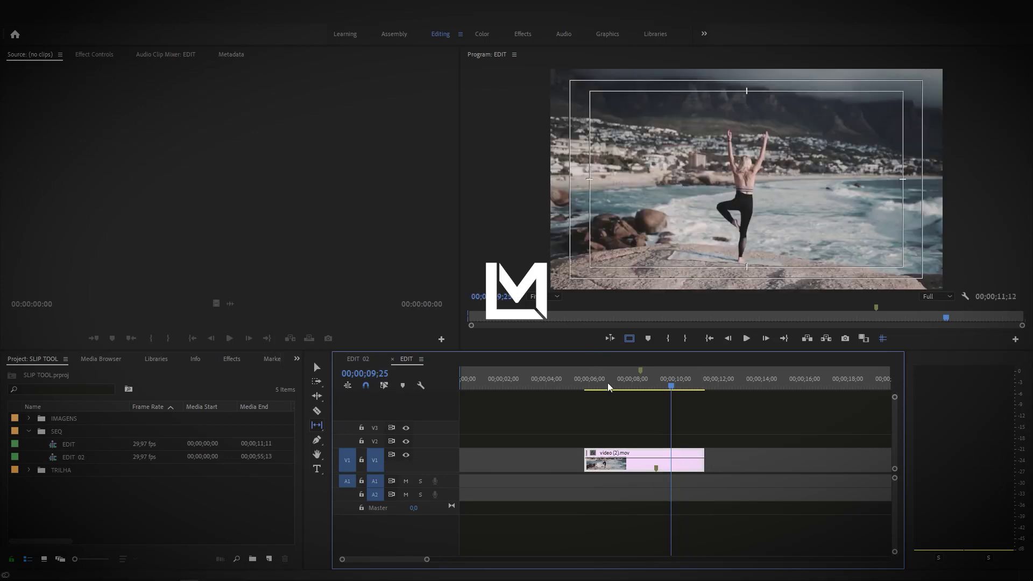
Preview the EDIT sequence, then select video (2).mov on V1 and activate the Slip tool with Y.
left_click(587, 383)
key("space")
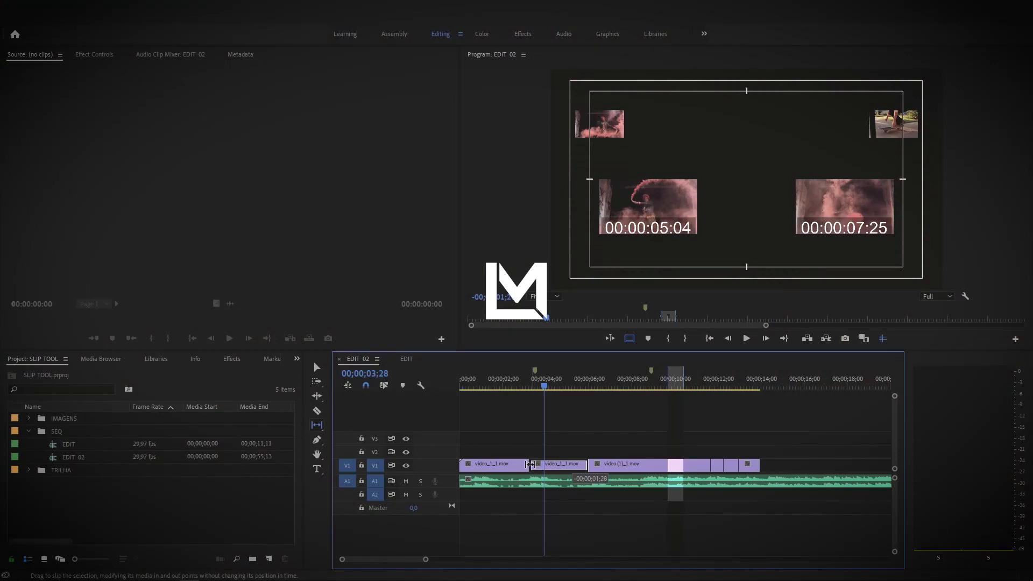
left_click_drag(528, 464, 488, 465)
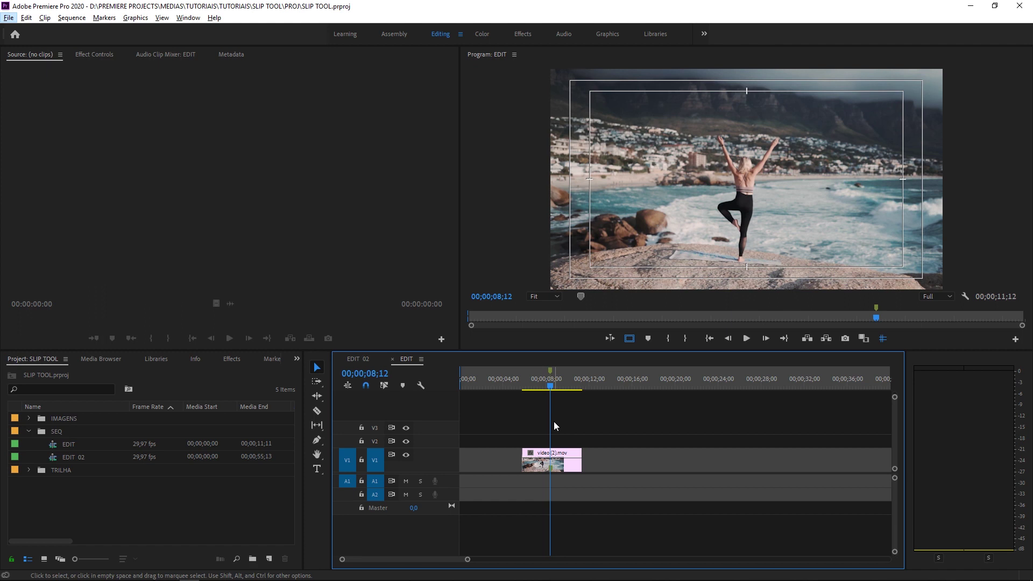
left_click_drag(582, 415, 509, 472)
key("y")
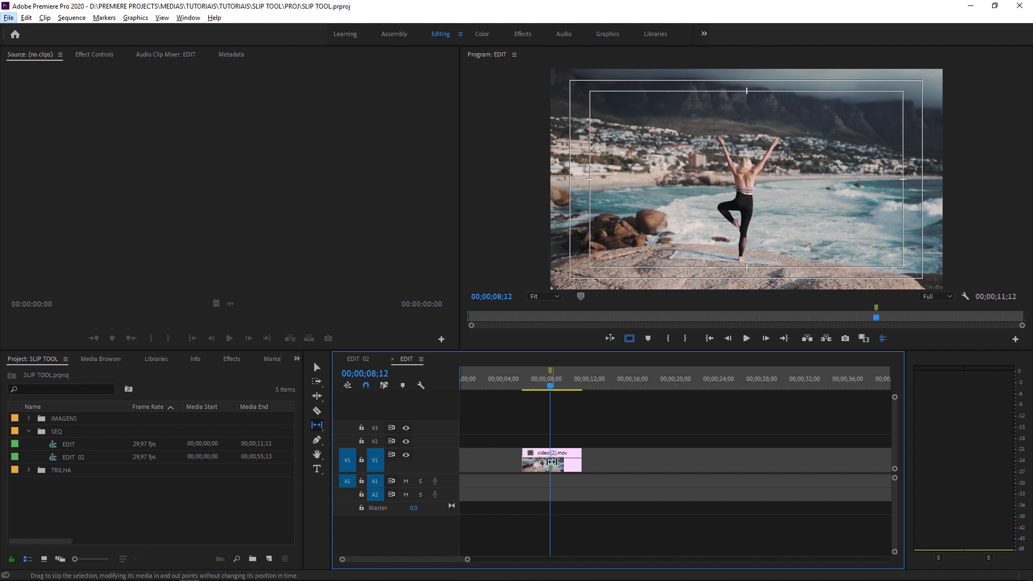
Zoom into the timeline and slip video (2).mov's source content, fine-tuning the offset.
key("equal")
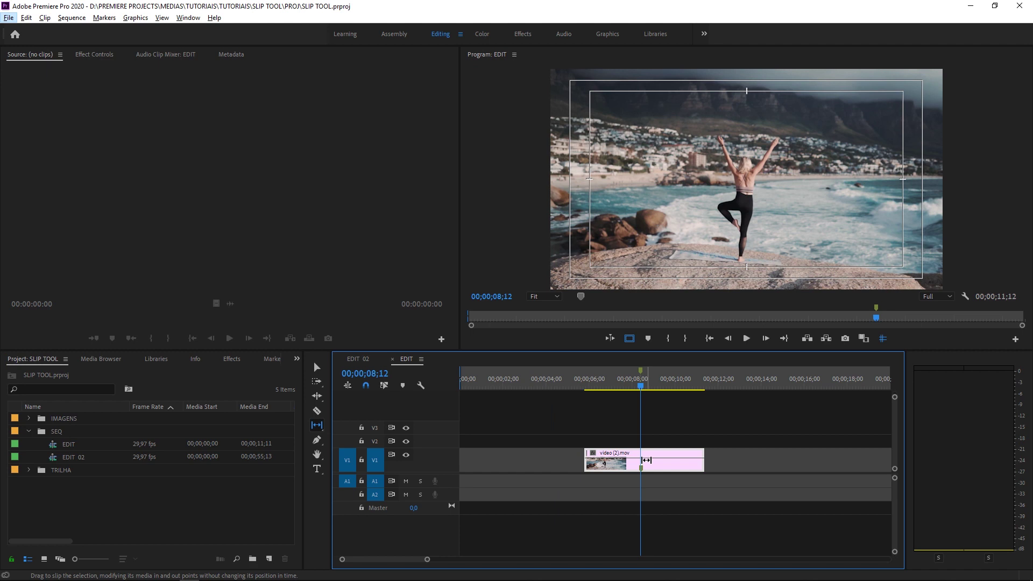
left_click_drag(646, 459, 609, 461)
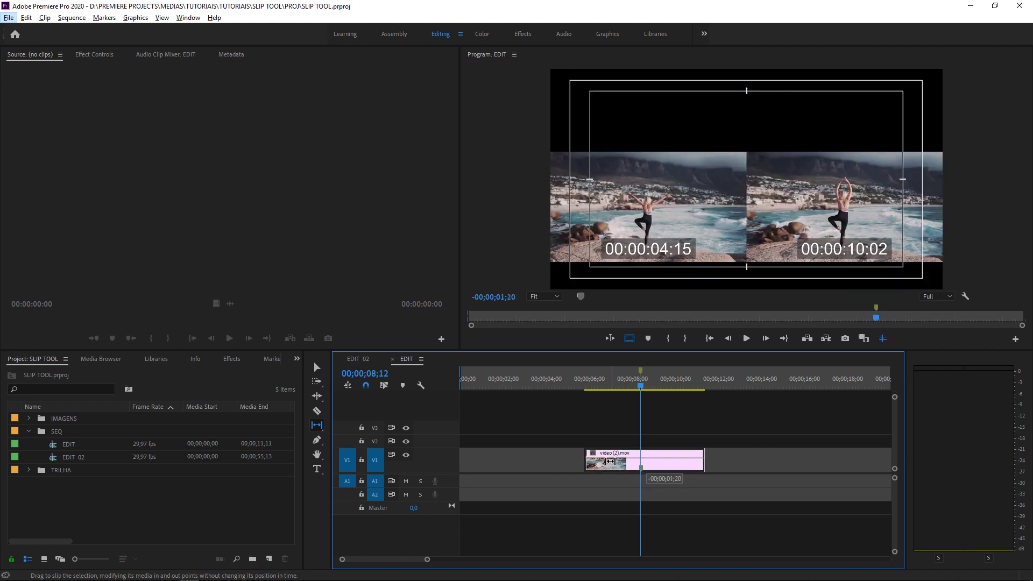
left_click_drag(610, 461, 677, 463)
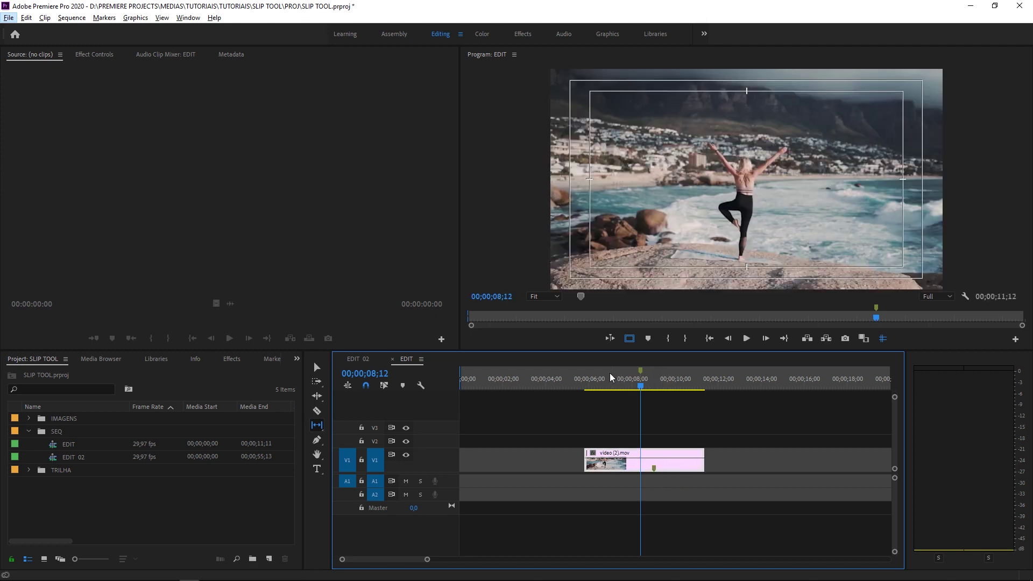
Play back the slipped clip from just before it, then zoom the timeline back out.
left_click(580, 382)
key("space")
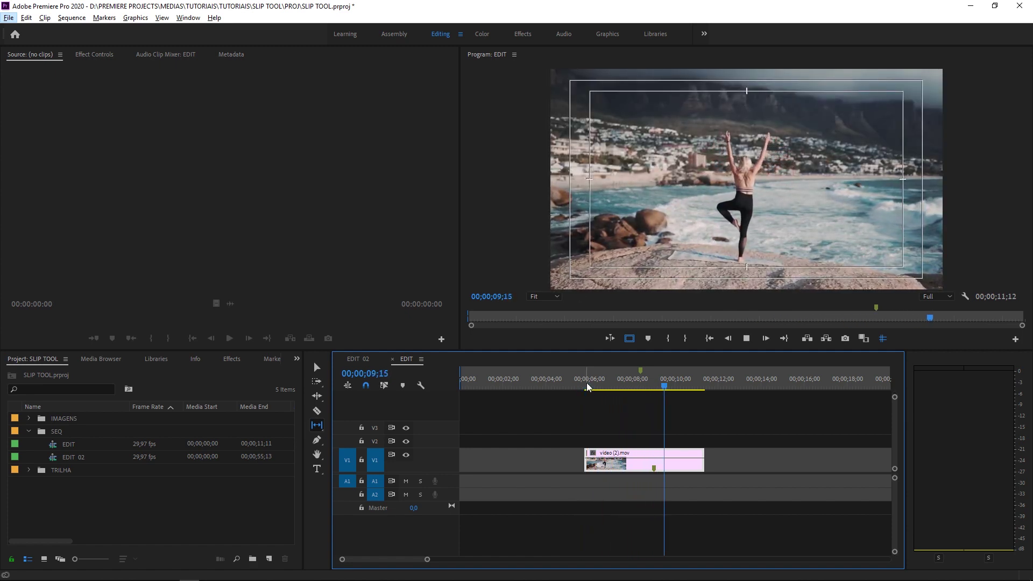
left_click(633, 376)
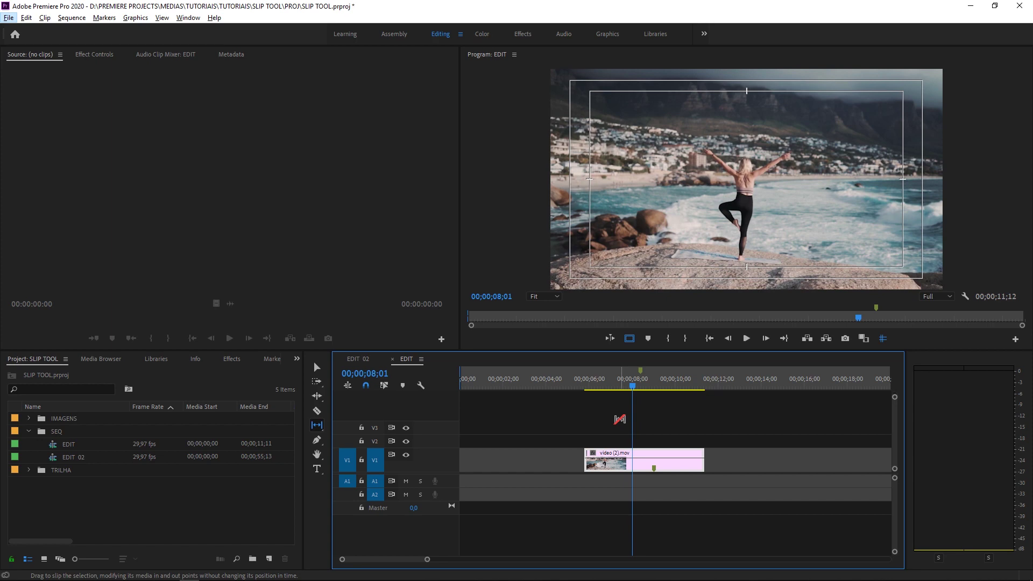
key("minus")
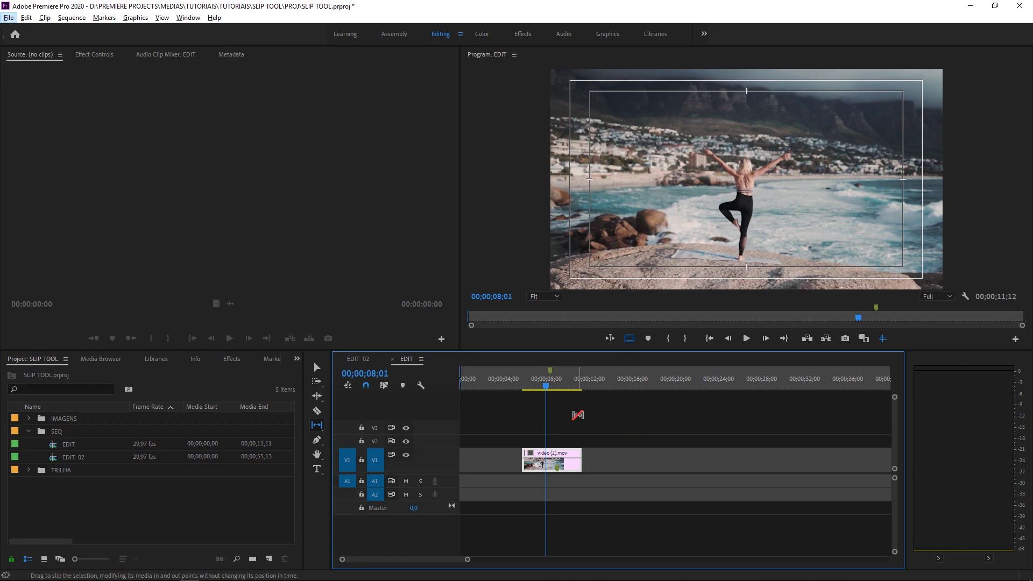
key("v")
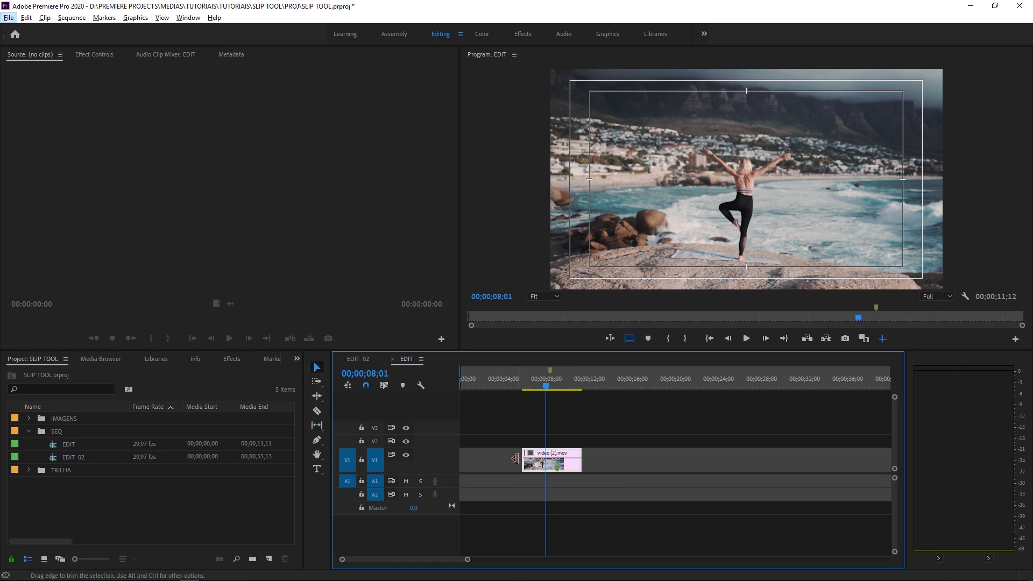
left_click_drag(523, 460, 498, 460)
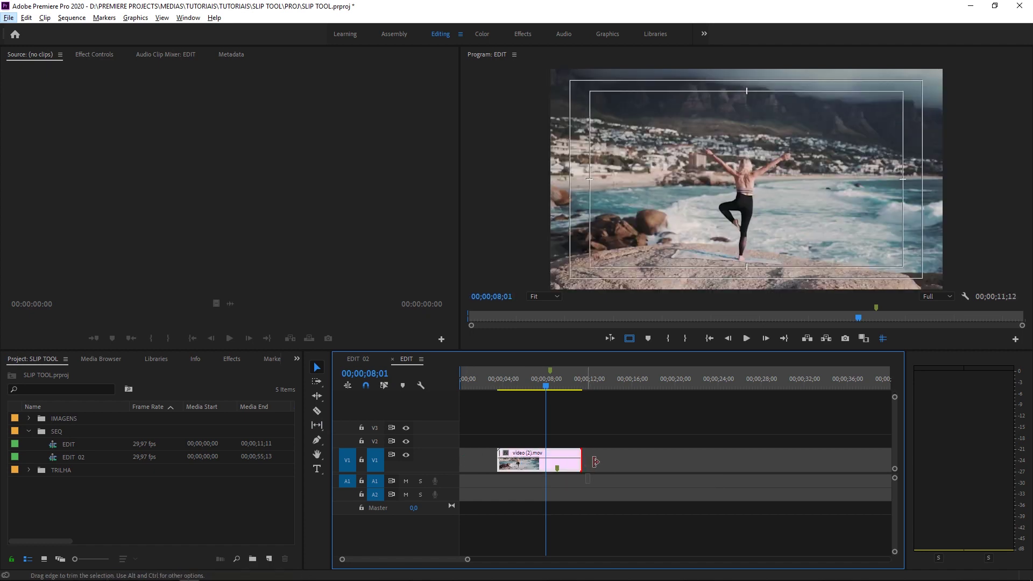
left_click_drag(580, 460, 698, 461)
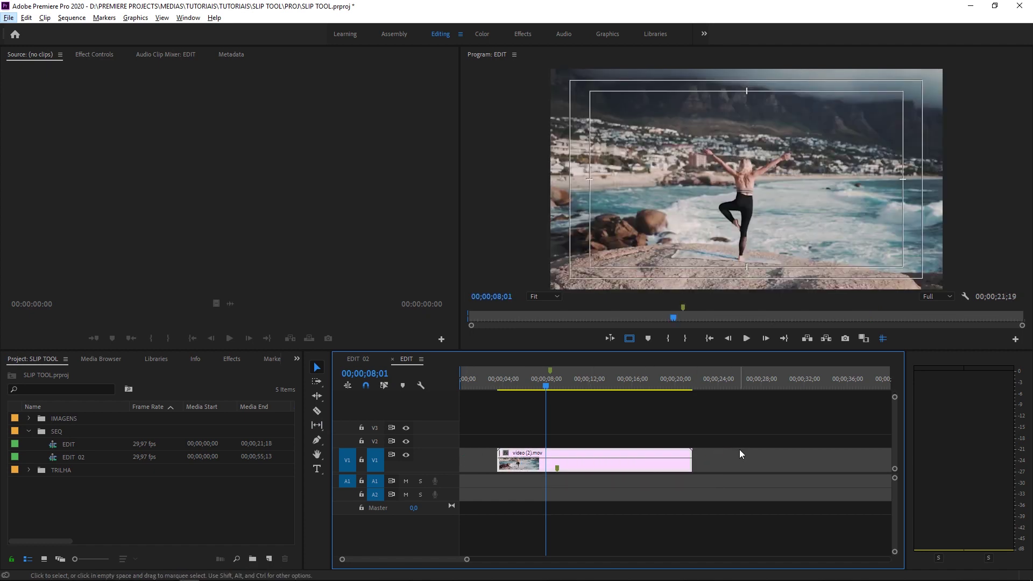
key("ctrl+z")
key("ctrl+z")
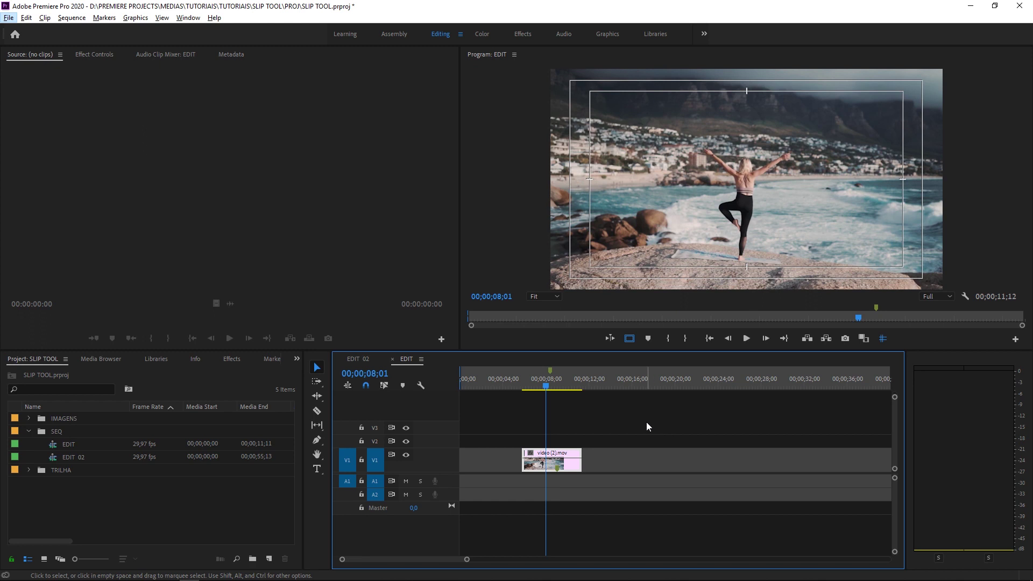
With the Slip tool and a zoomed-in timeline, slip the V1 clip while previewing its in/out frames.
key("y")
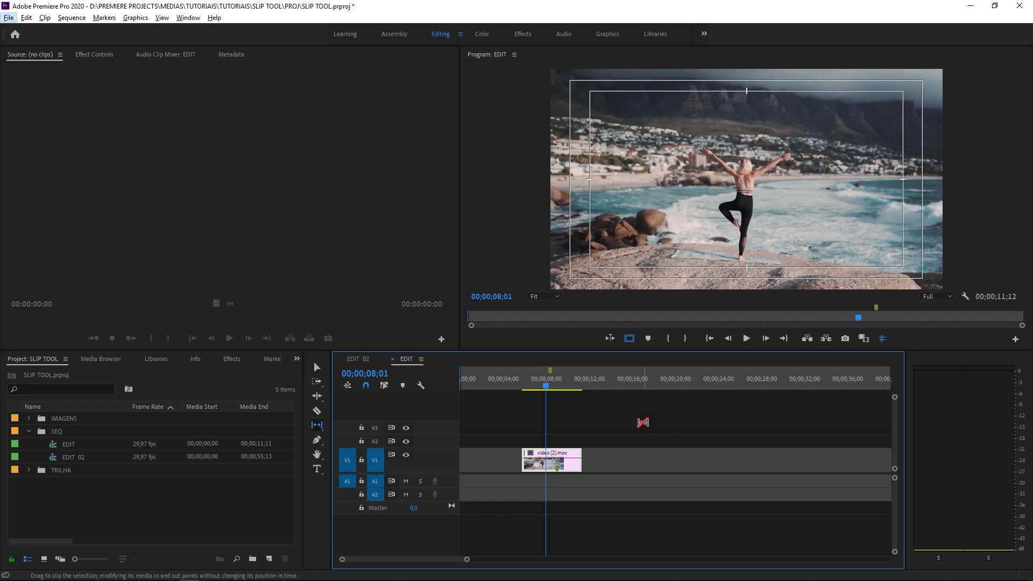
key("=")
left_click_drag(639, 463, 622, 452)
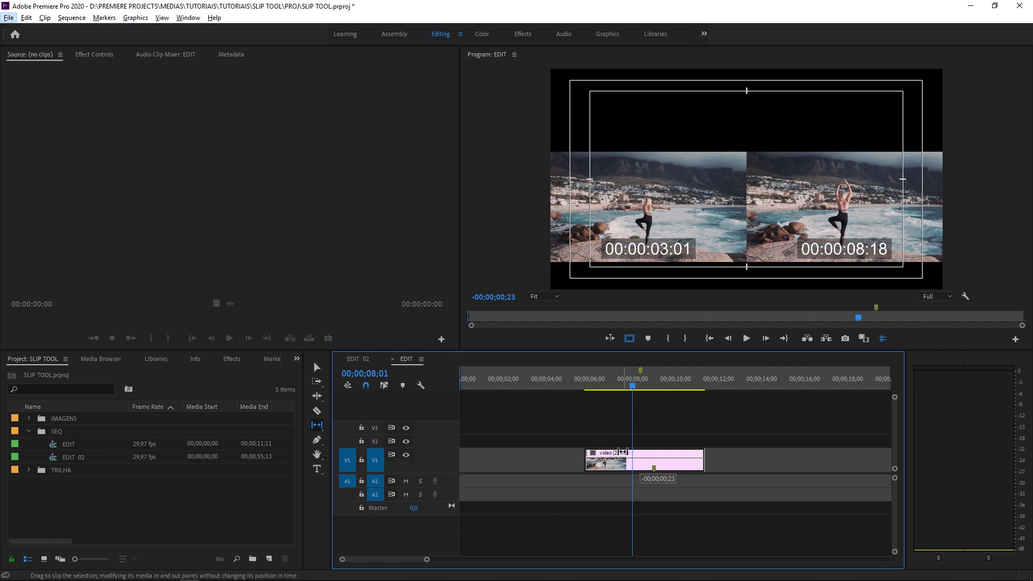
left_click_drag(622, 451, 645, 446)
Play the slipped clip from before its start, then park the playhead at 07;15.
left_click_drag(630, 389, 581, 389)
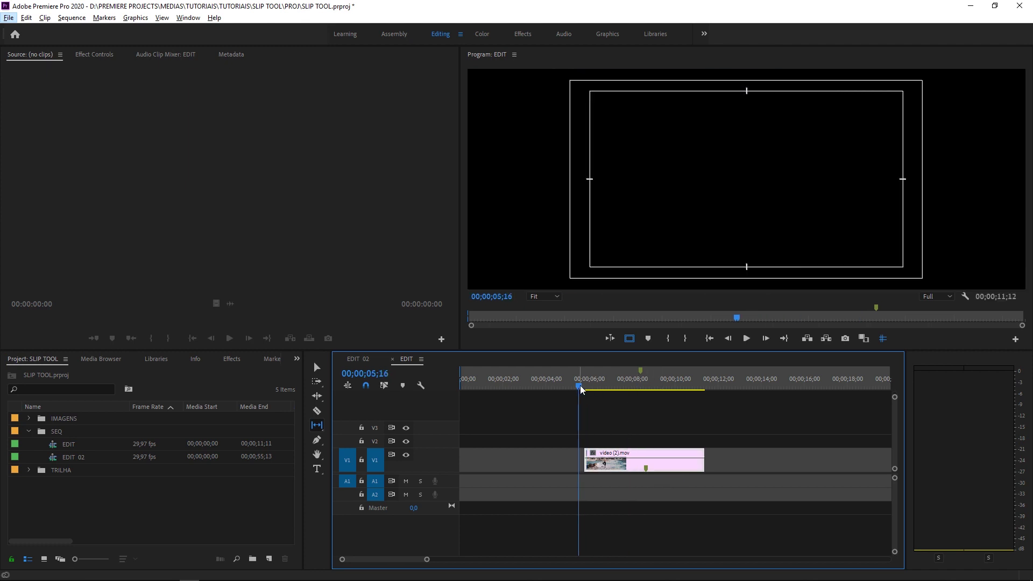
key("space")
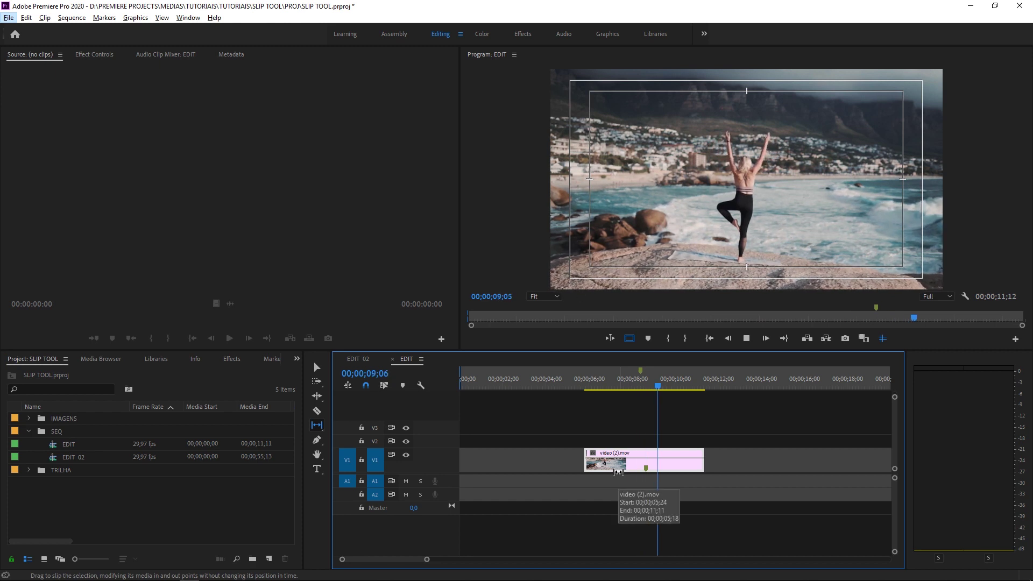
key("space")
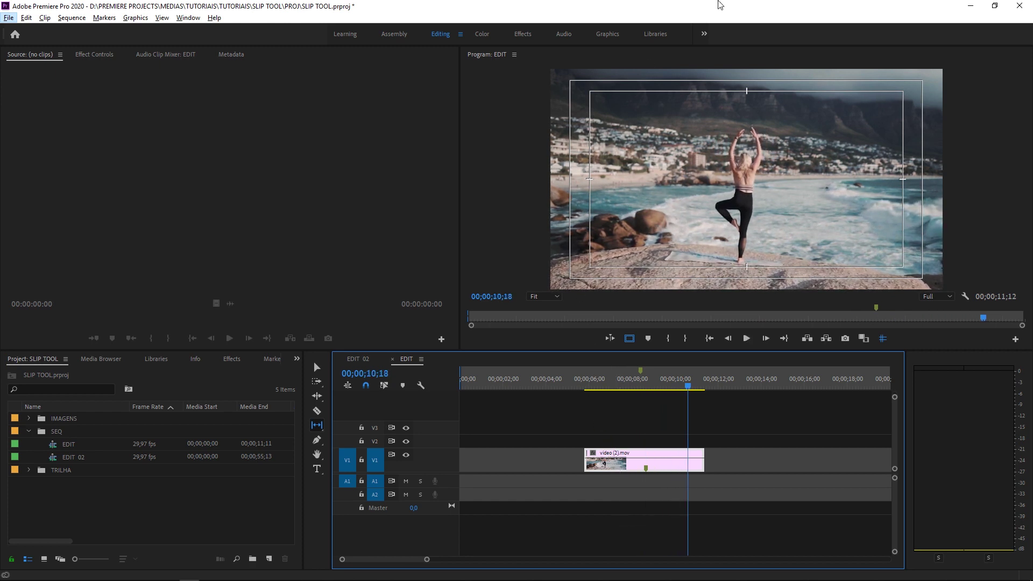
left_click_drag(609, 388, 621, 387)
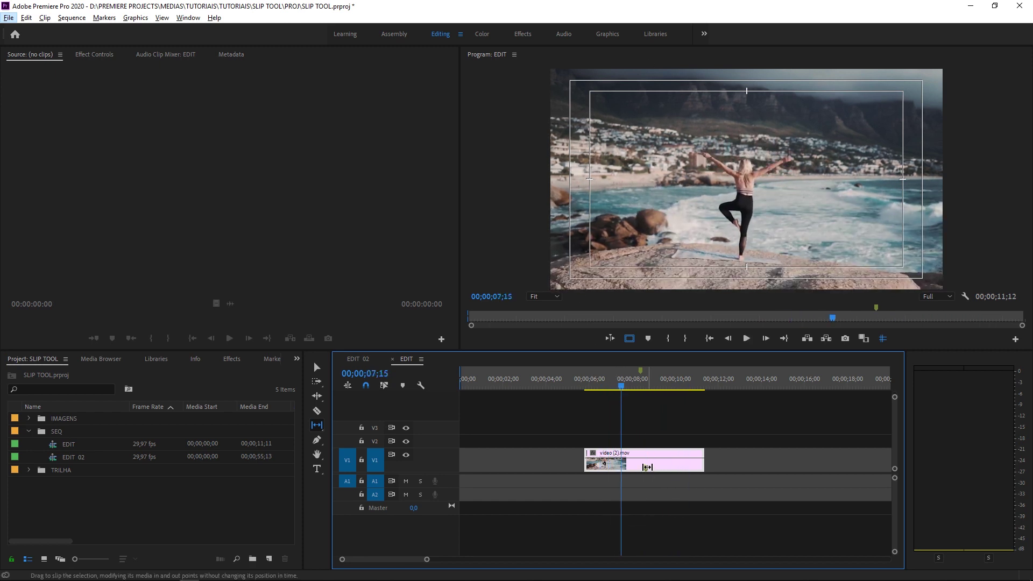
Slip the clip to source 00:00:04:26–00:00:10:13 and play back the result.
left_click_drag(647, 467, 599, 465)
left_click(583, 378)
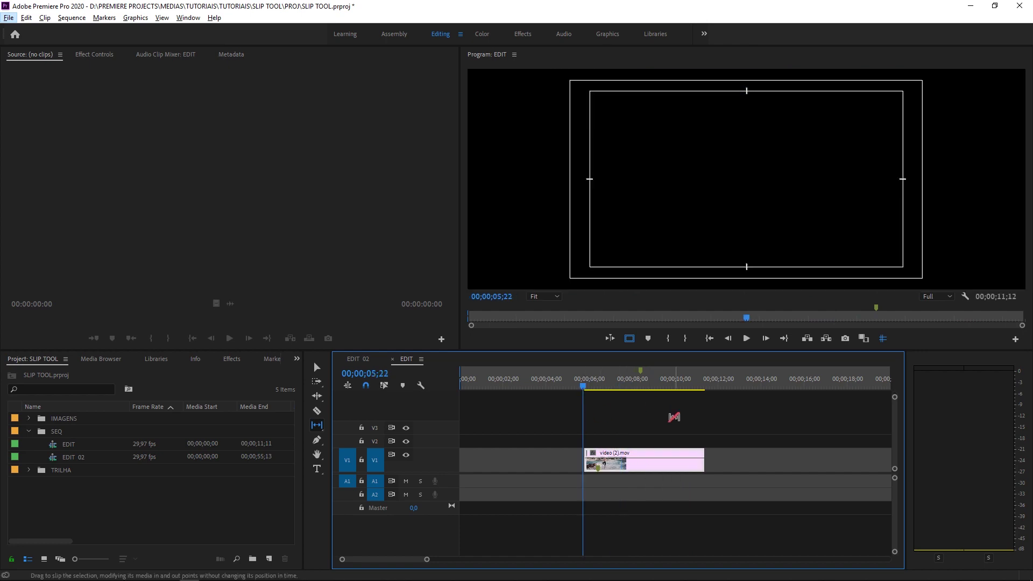
left_click(607, 384)
left_click_drag(651, 465, 637, 466)
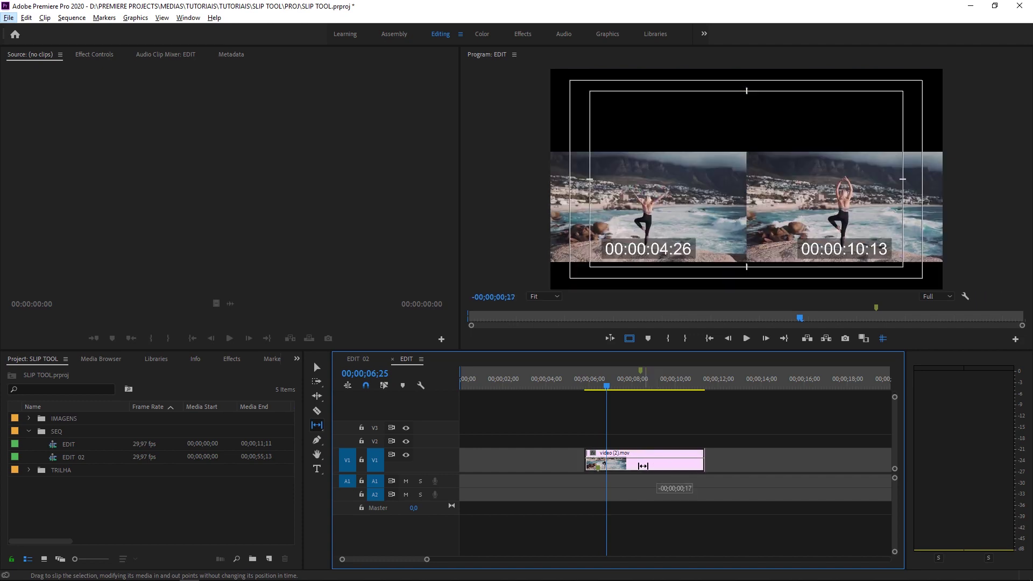
key("space")
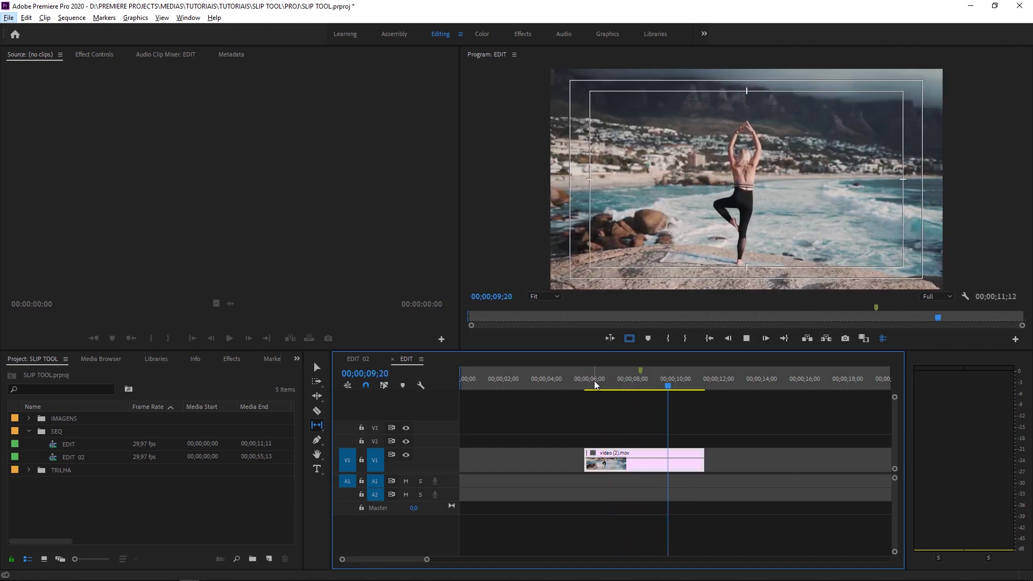
left_click(593, 383)
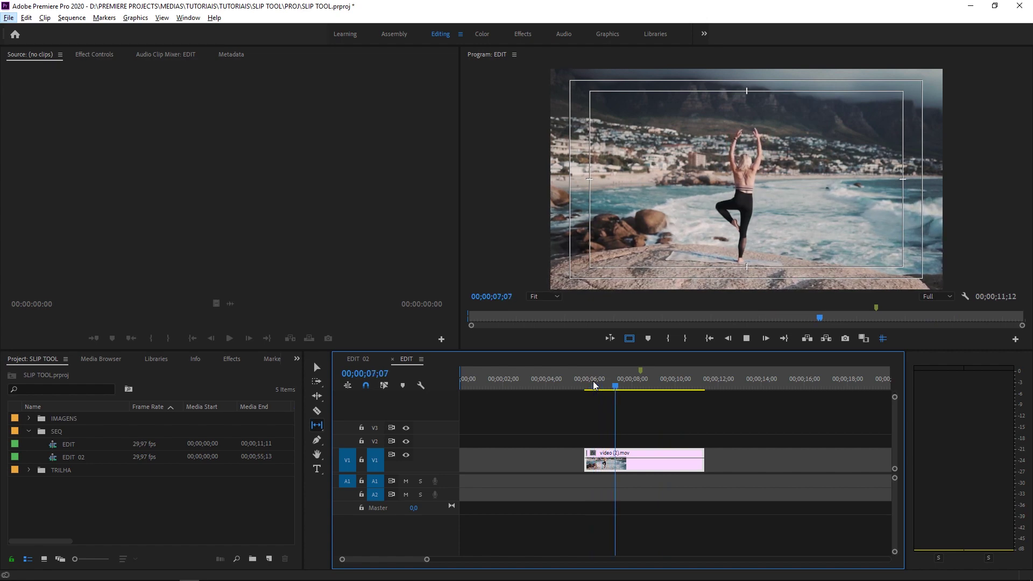
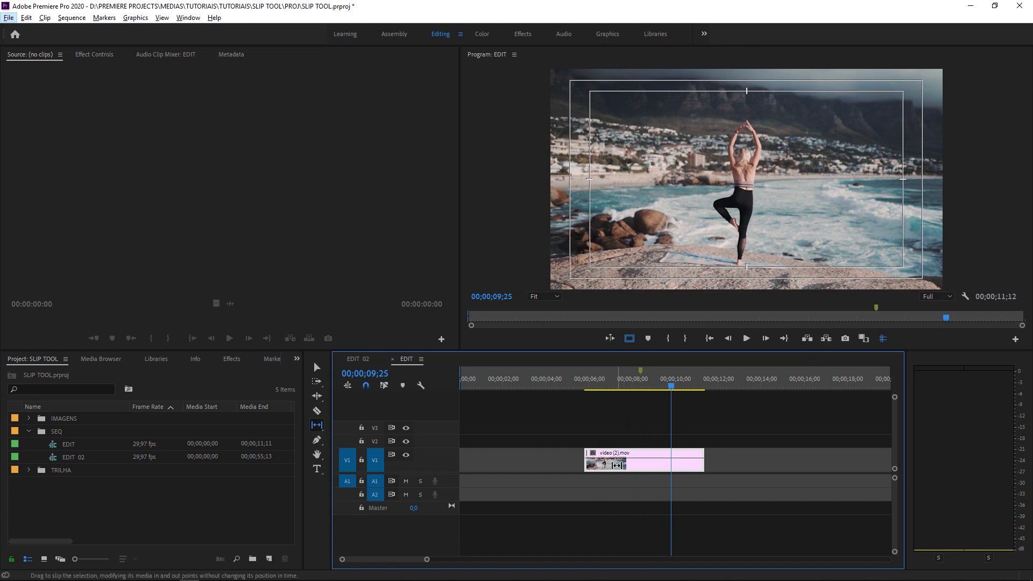
Slip the video (2).mov clip on V1 by +00;00;02;18 without moving it.
mouse_move(616, 465)
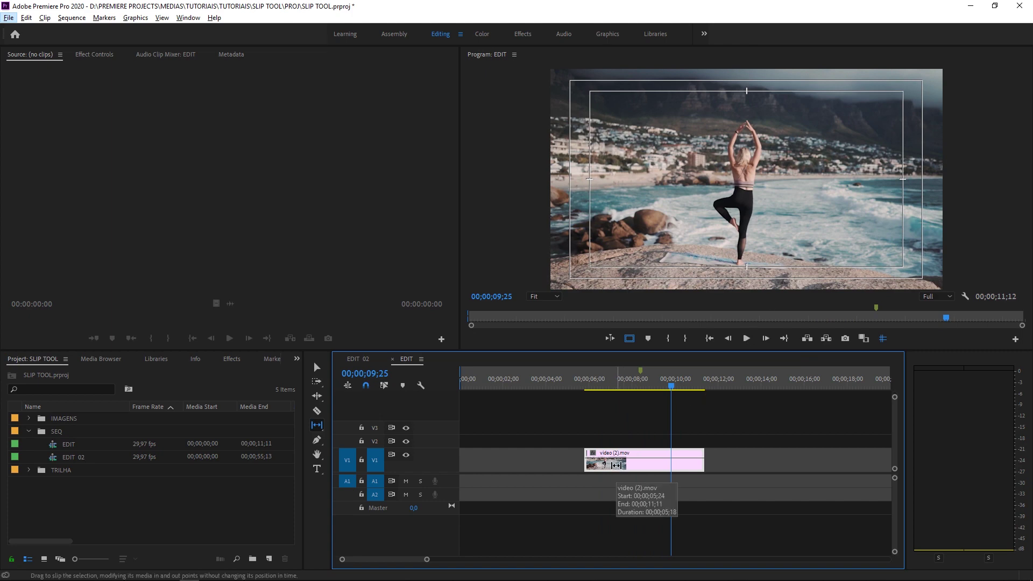
mouse_move(617, 465)
left_mouse_down()
mouse_move(720, 461)
mouse_move(591, 462)
mouse_move(725, 451)
mouse_move(690, 465)
left_mouse_up()
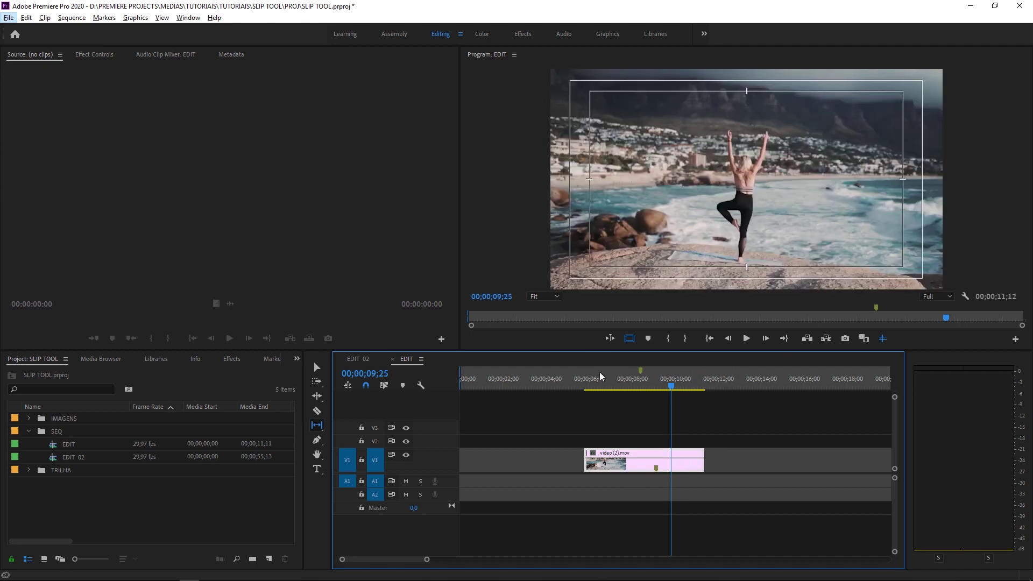
left_click(590, 384)
key("space")
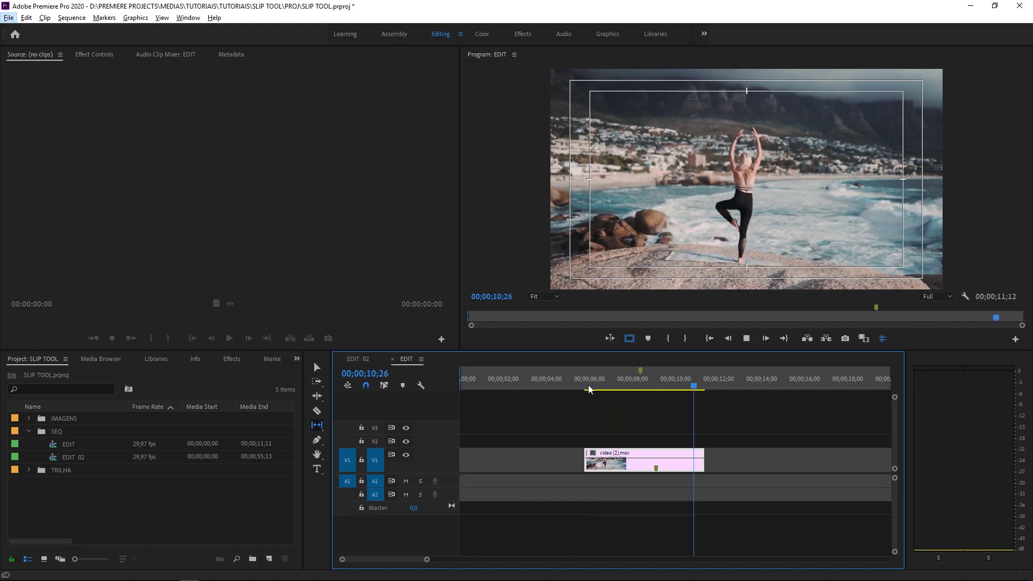
left_click(618, 385)
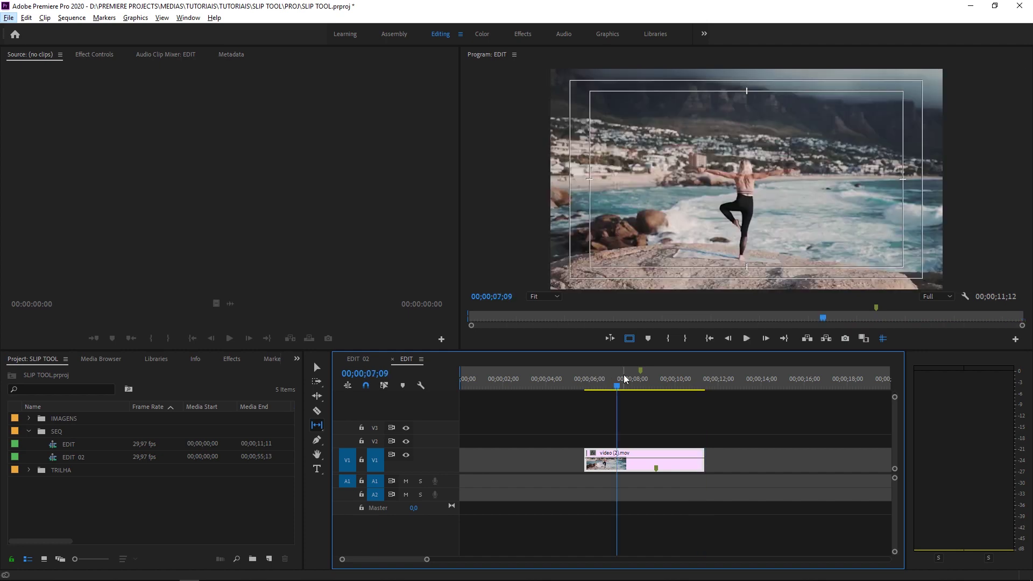
left_click(591, 386)
key("space")
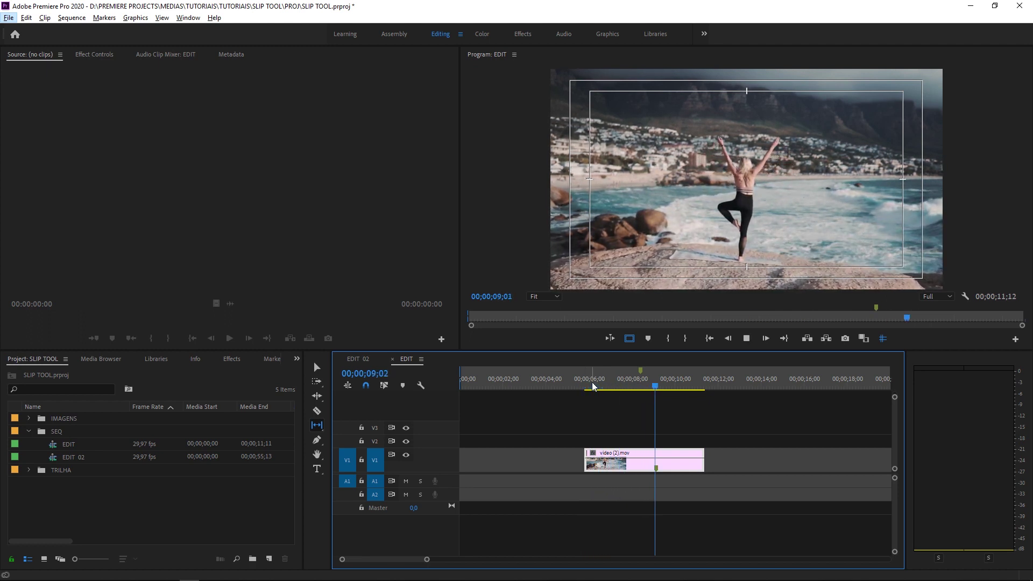
key("space")
left_click(611, 384)
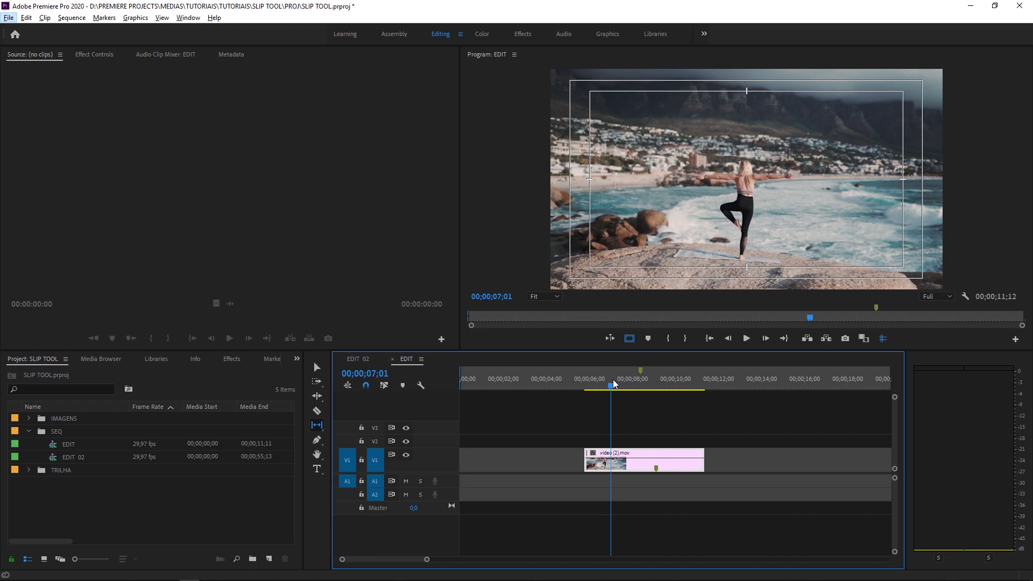
Switch to the EDIT 02 sequence and move the playhead to 00;00;00;00.
left_click(352, 359)
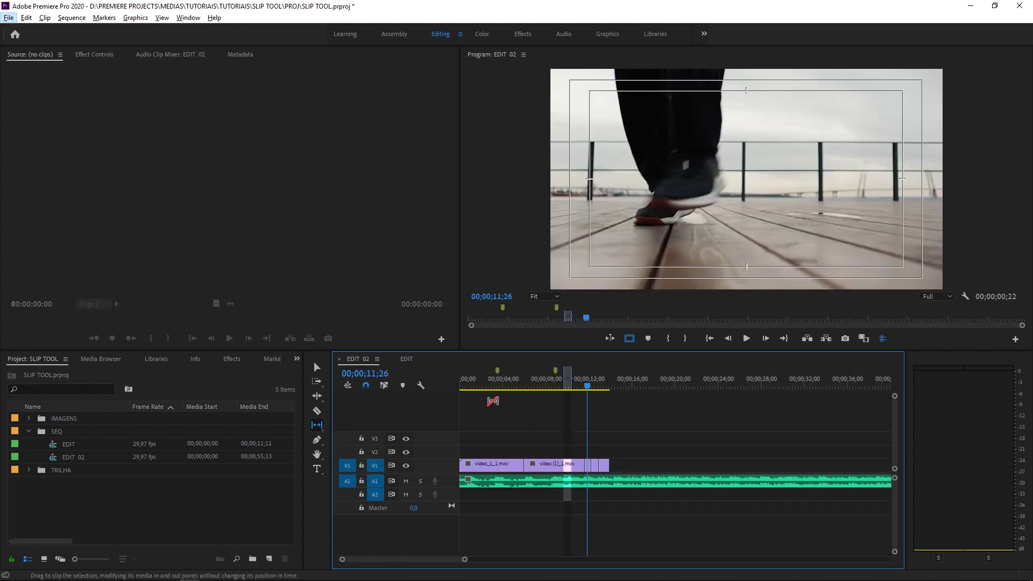
left_click_drag(495, 381, 426, 390)
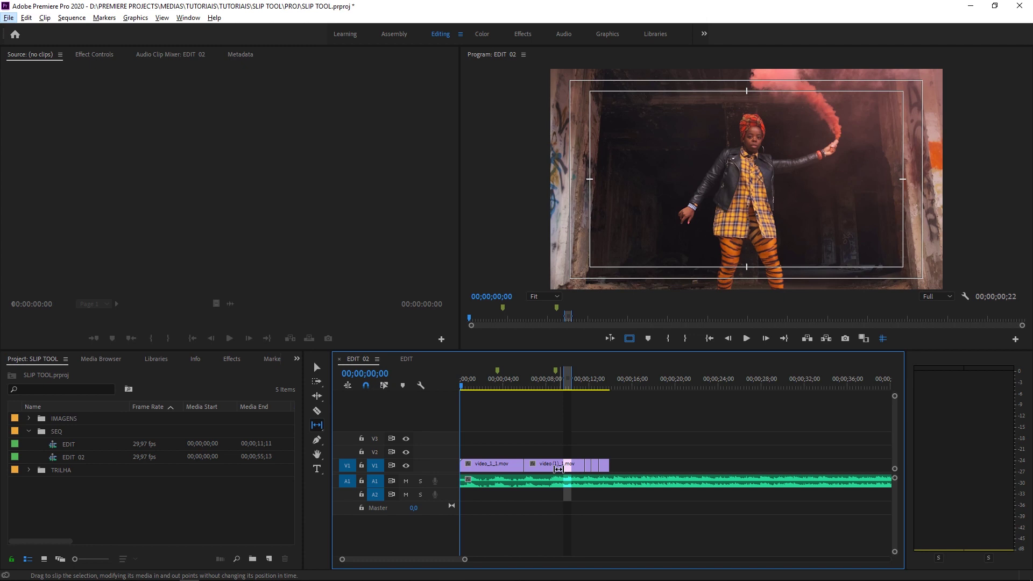
Return to the Selection tool, check the smoky frame at 04;06, then maximize the Program Monitor at the start.
key("v")
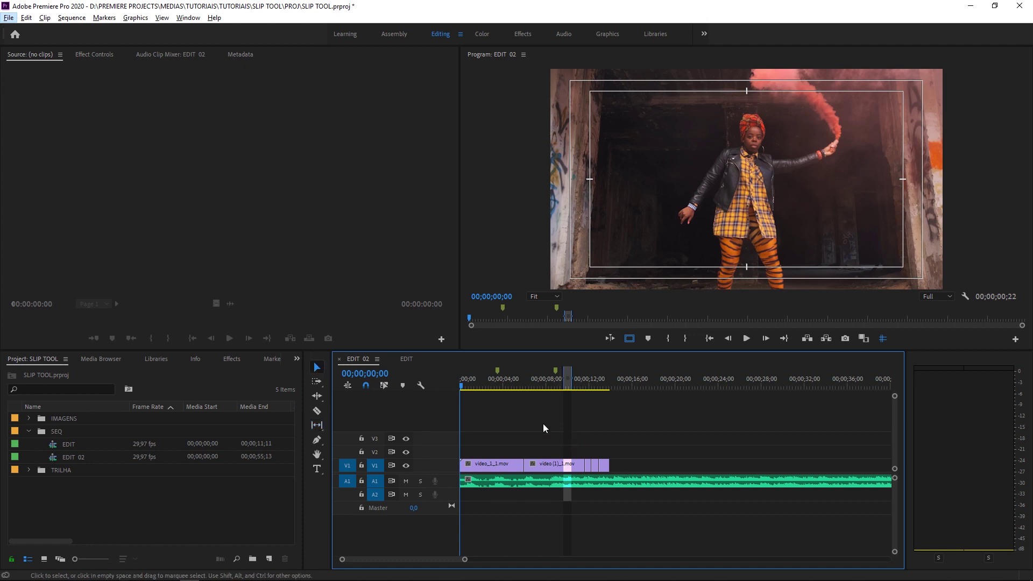
left_click(504, 385)
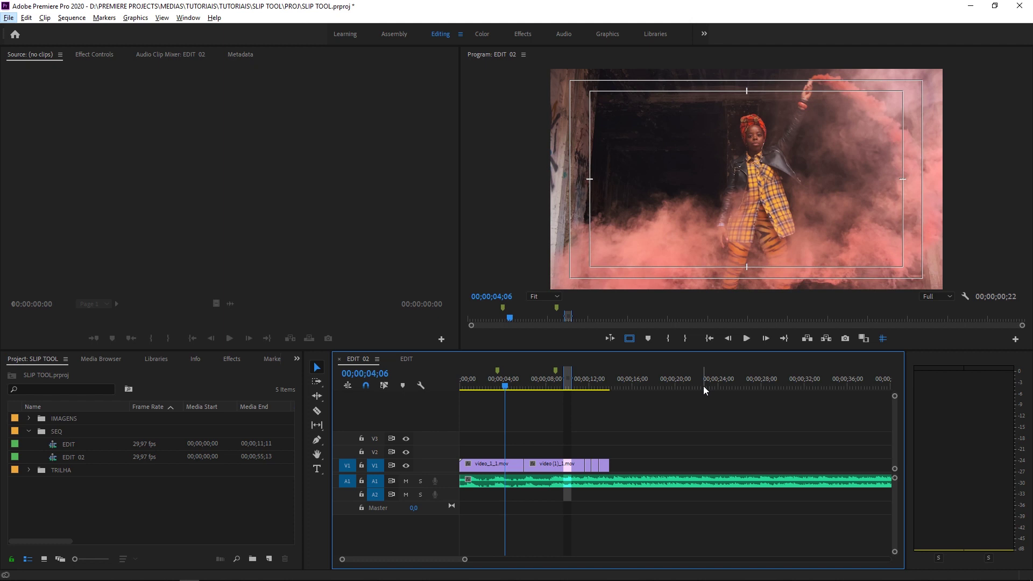
key("Home")
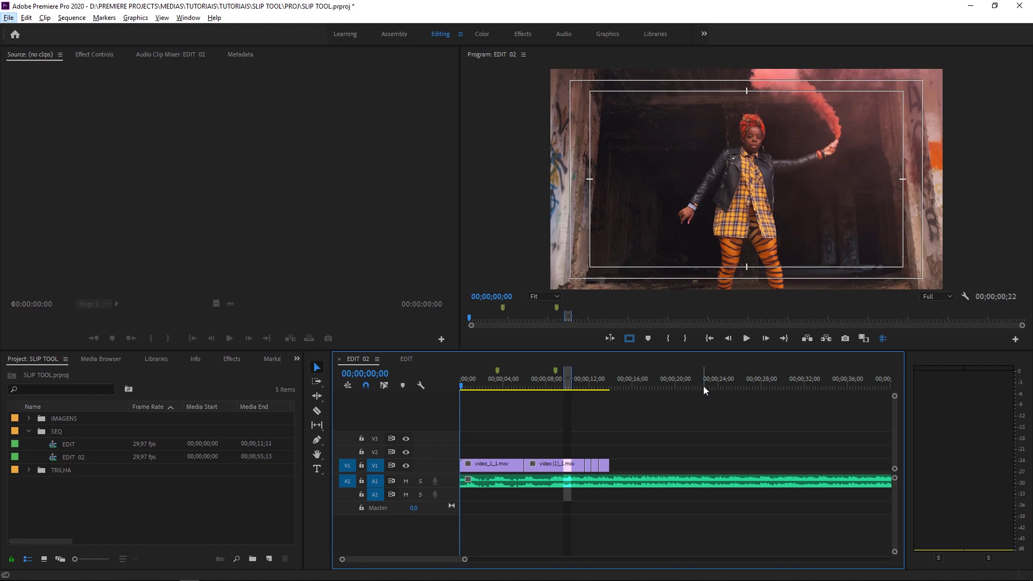
key("grave")
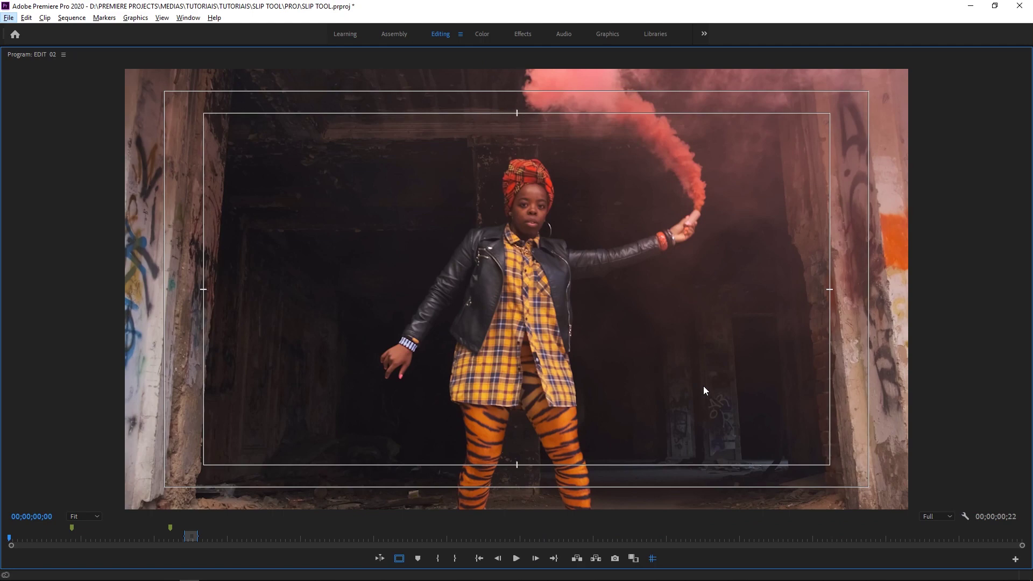
Play EDIT 02 full-size, return to the first frame, and restore the normal panel layout.
key("space")
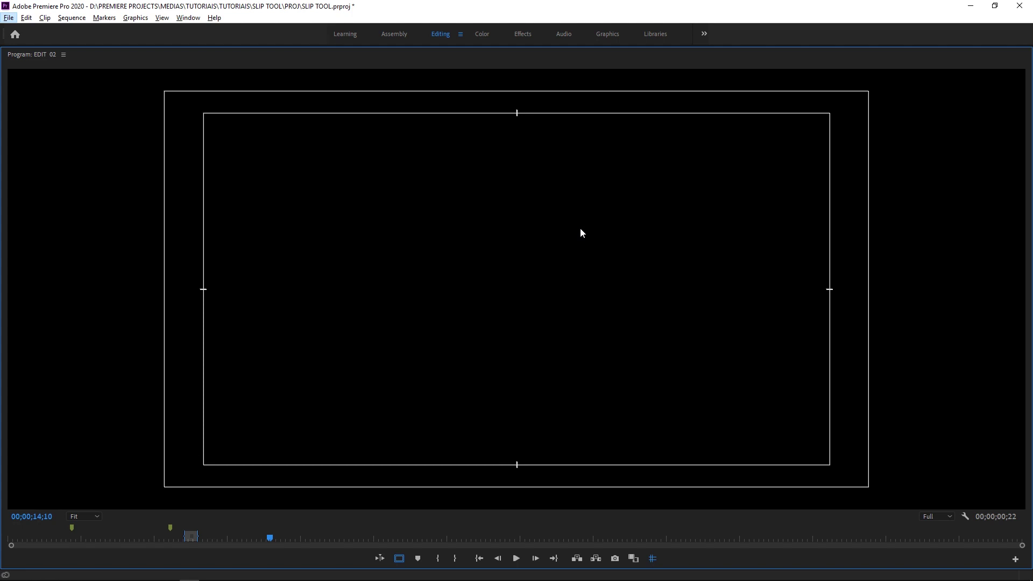
key("Home")
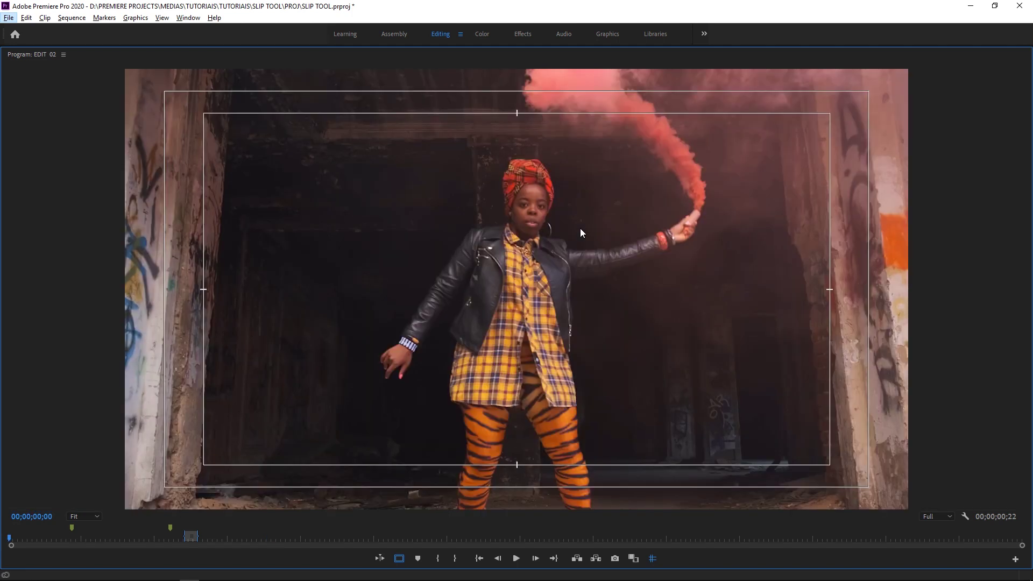
key("grave")
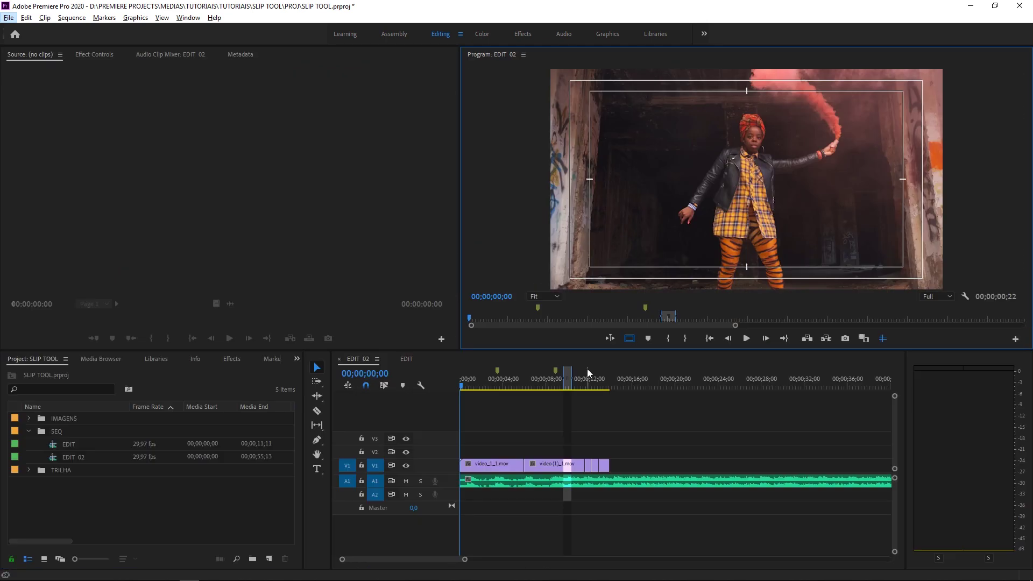
Zoom the timeline in at 02;09, save the SLIP TOOL project, and return to the start.
left_click(521, 422)
left_click(486, 384)
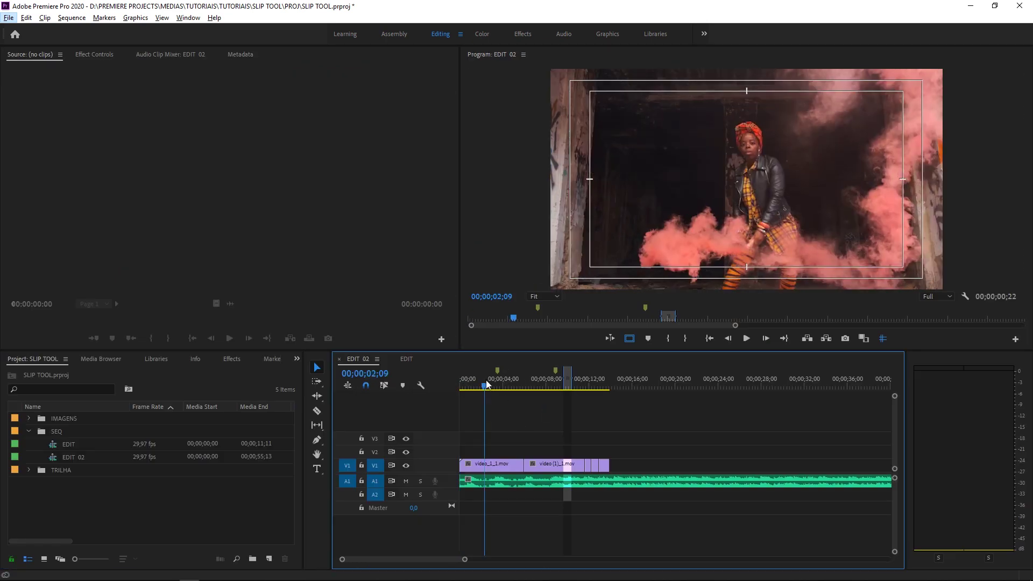
key("equal")
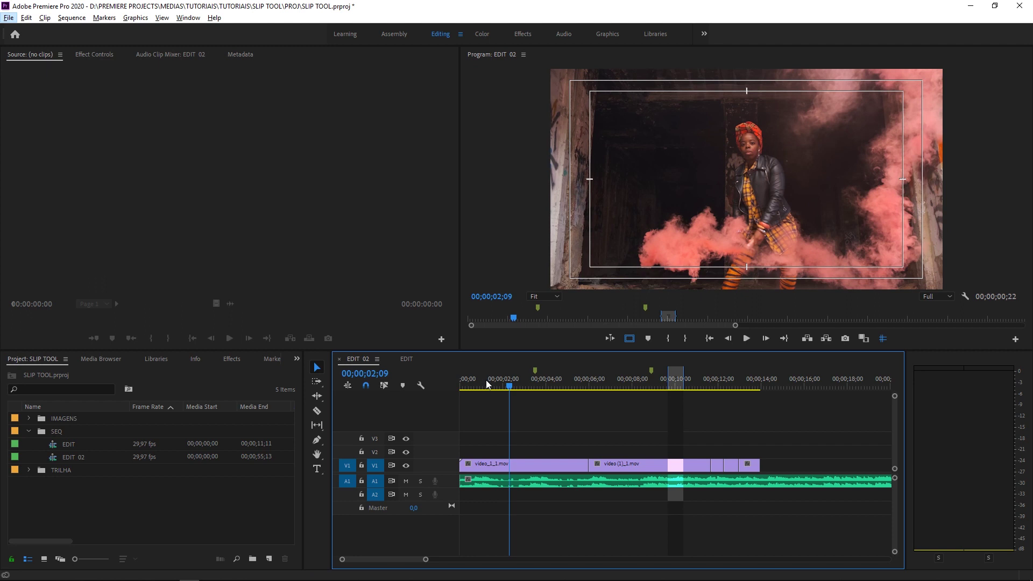
key("ctrl+s")
key("Home")
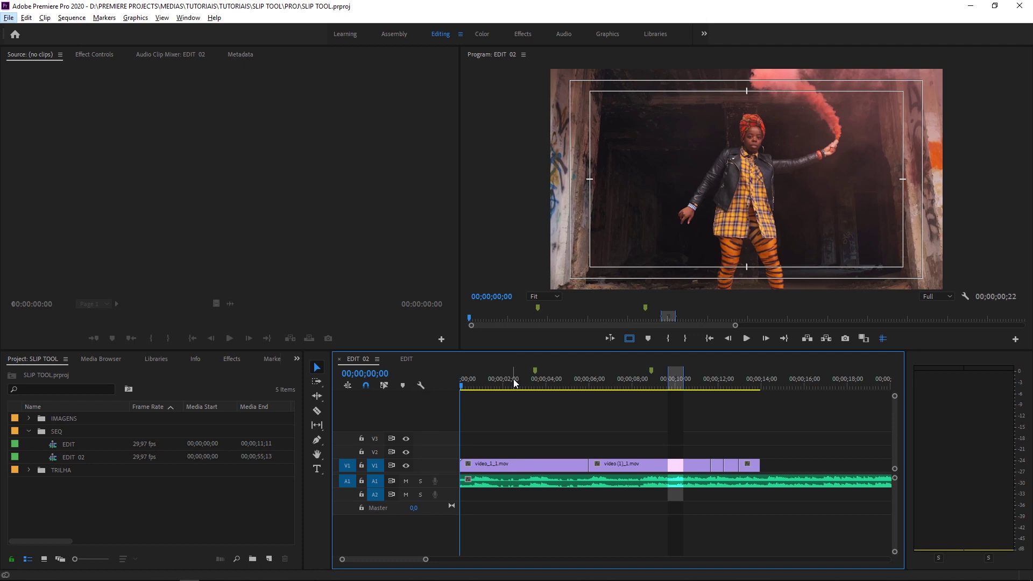
Play the EDIT 02 opening several times from the start, stopping around 00;00;04;03.
key("space")
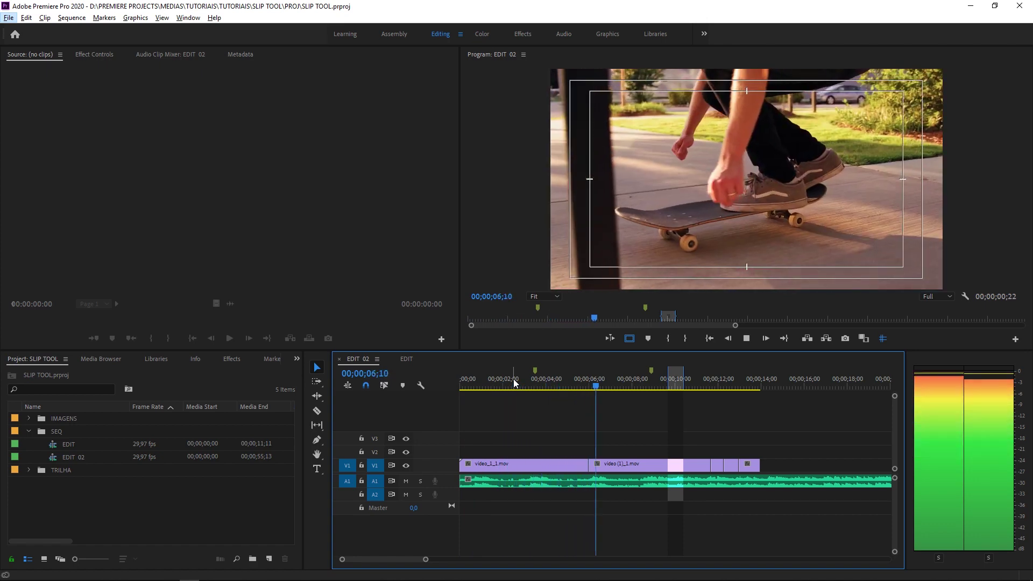
key("space")
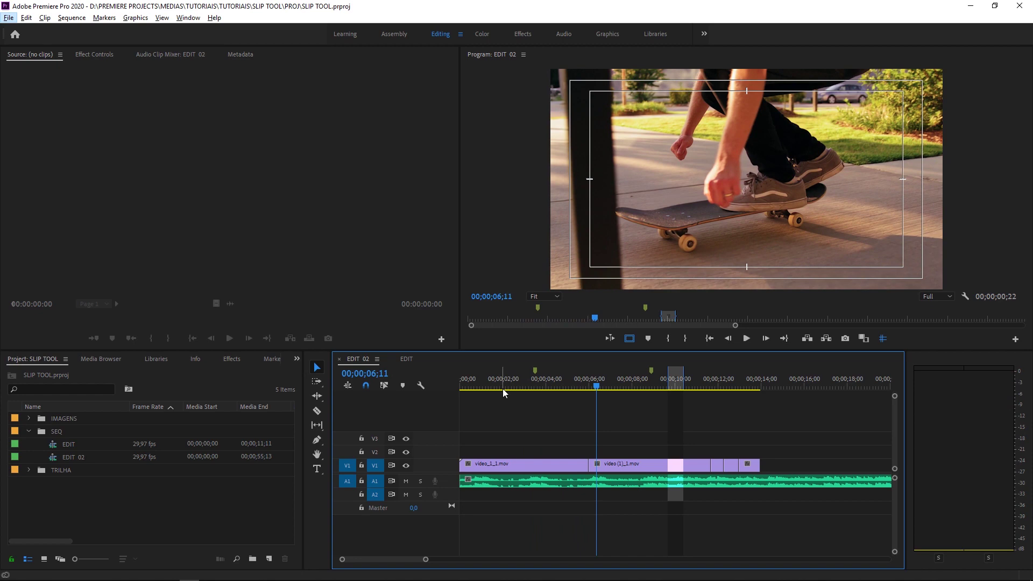
left_click(533, 381)
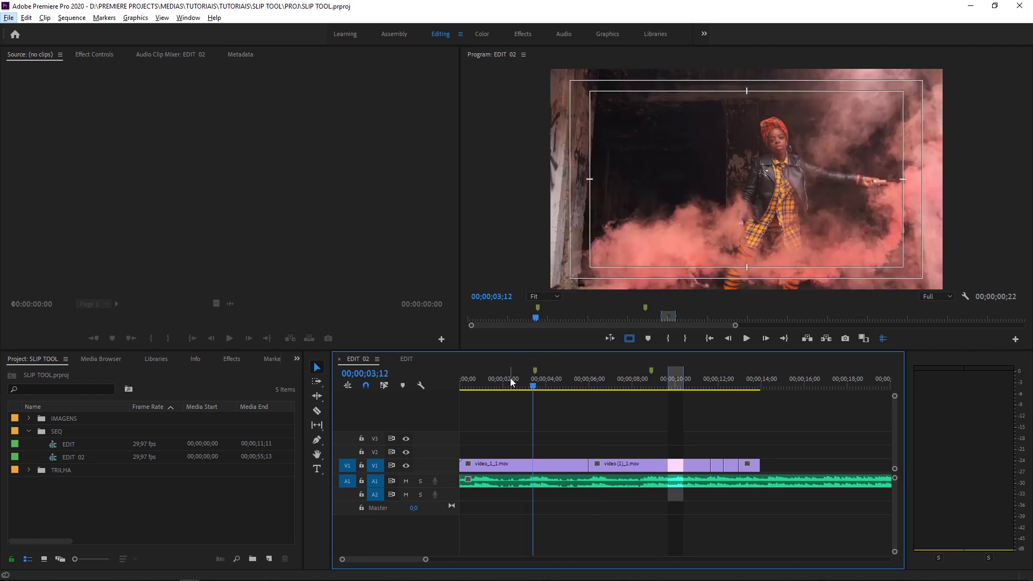
key("Home")
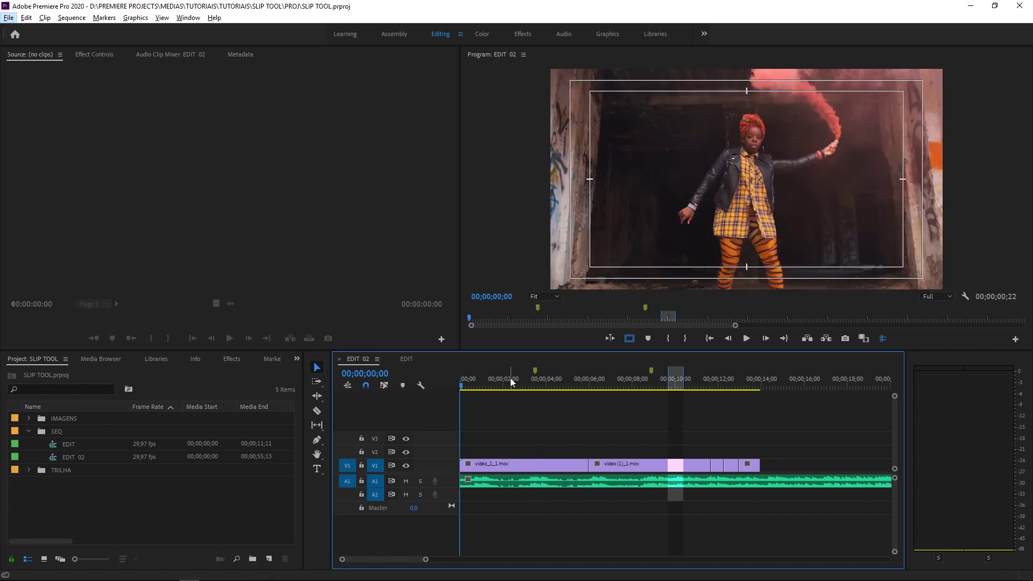
key("space")
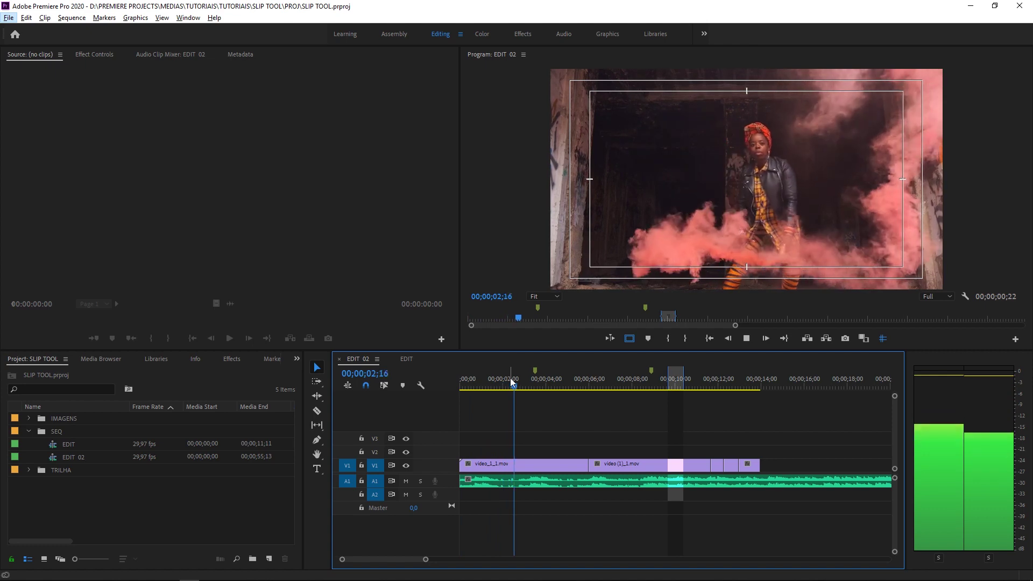
key("space")
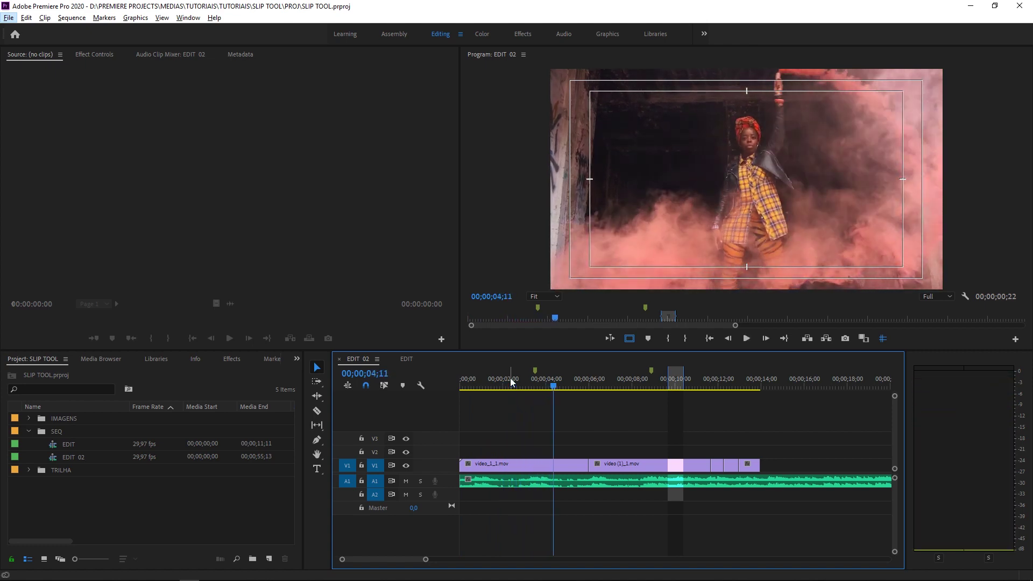
key("Home")
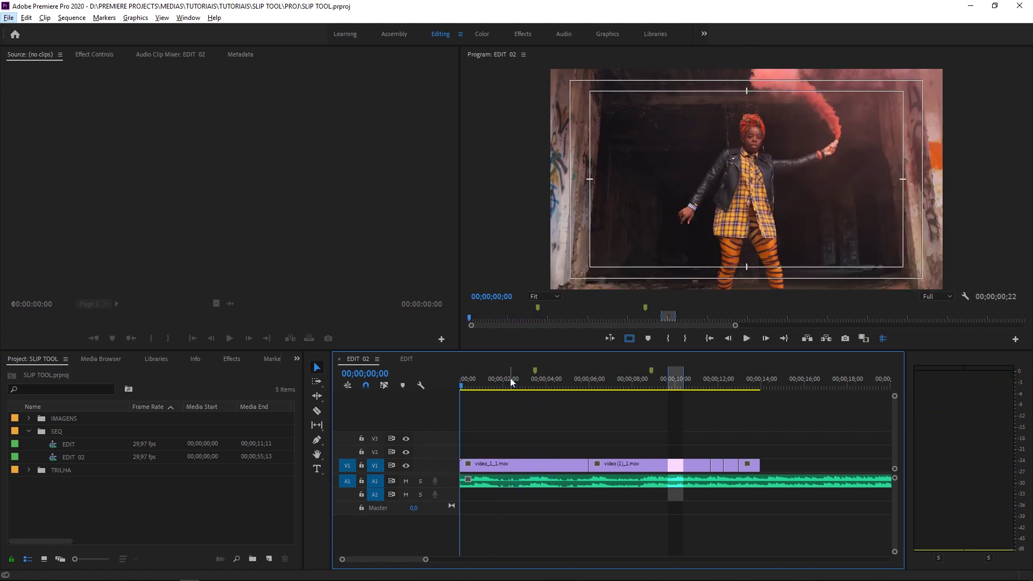
key("space")
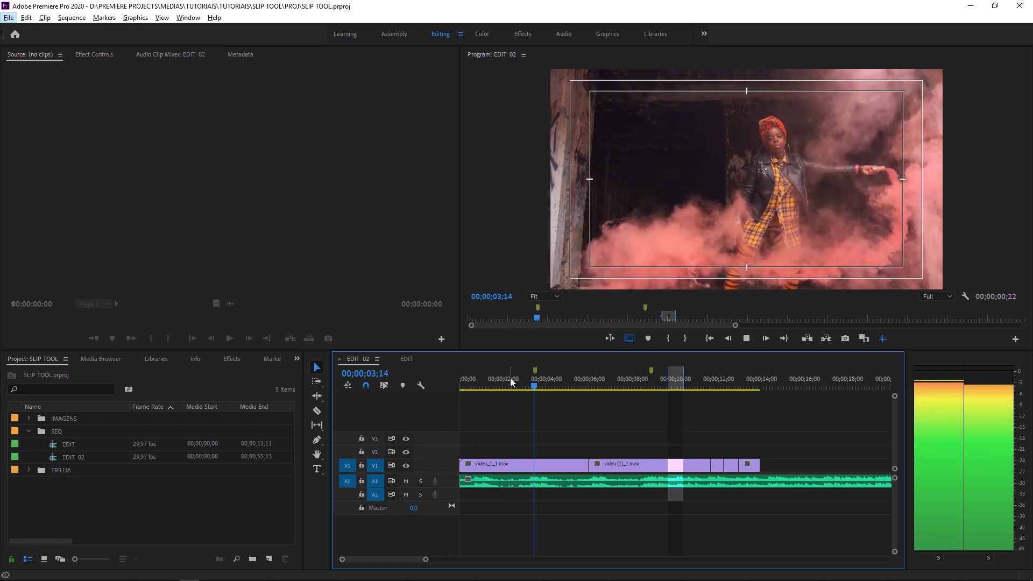
key("space")
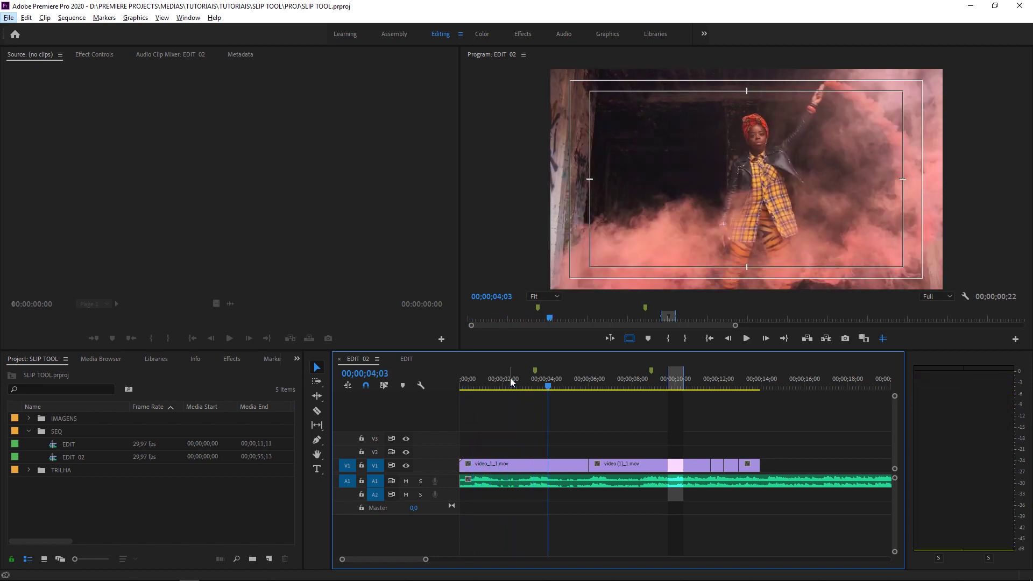
Razor-cut the opening video_1_1.mov clip on V1 at 3;16 and play back to check the cut.
left_click(537, 386)
key("=")
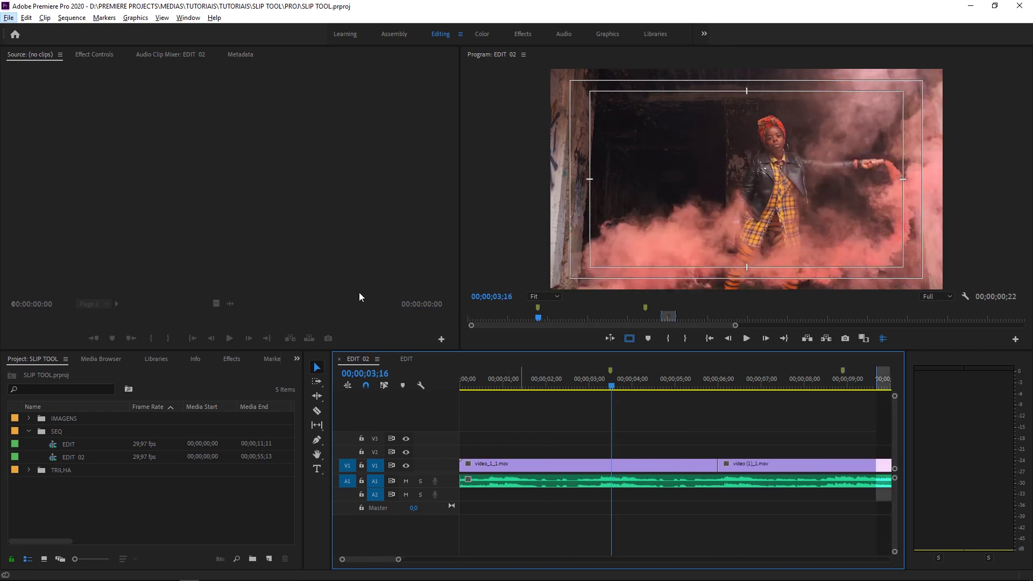
left_click(318, 412)
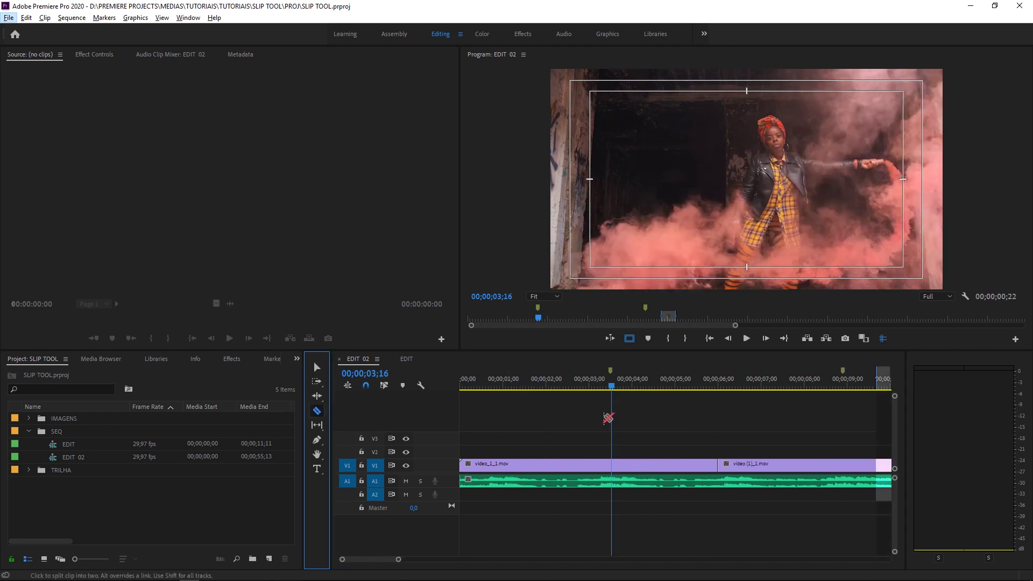
left_click(613, 464)
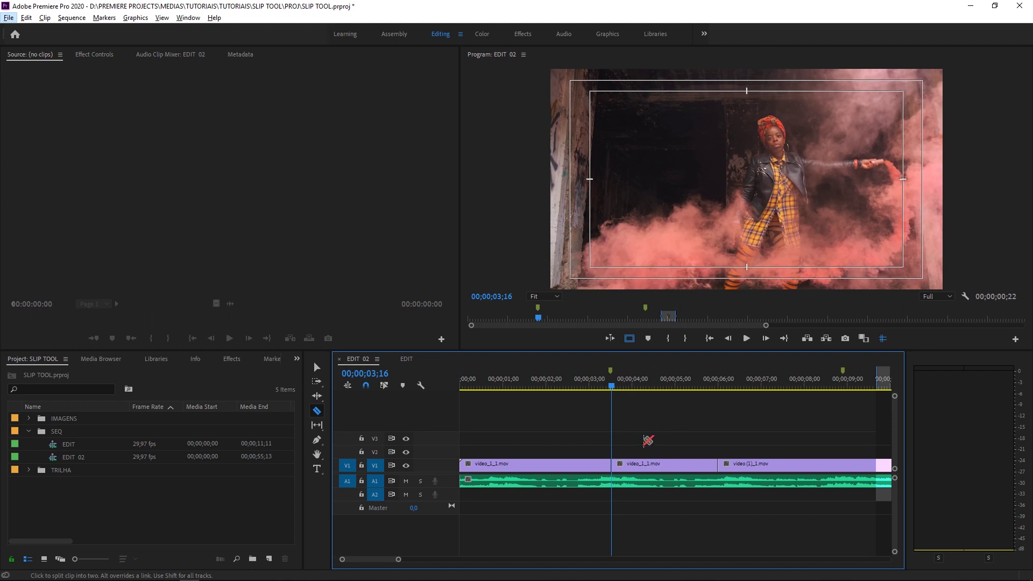
left_click(543, 383)
key("space")
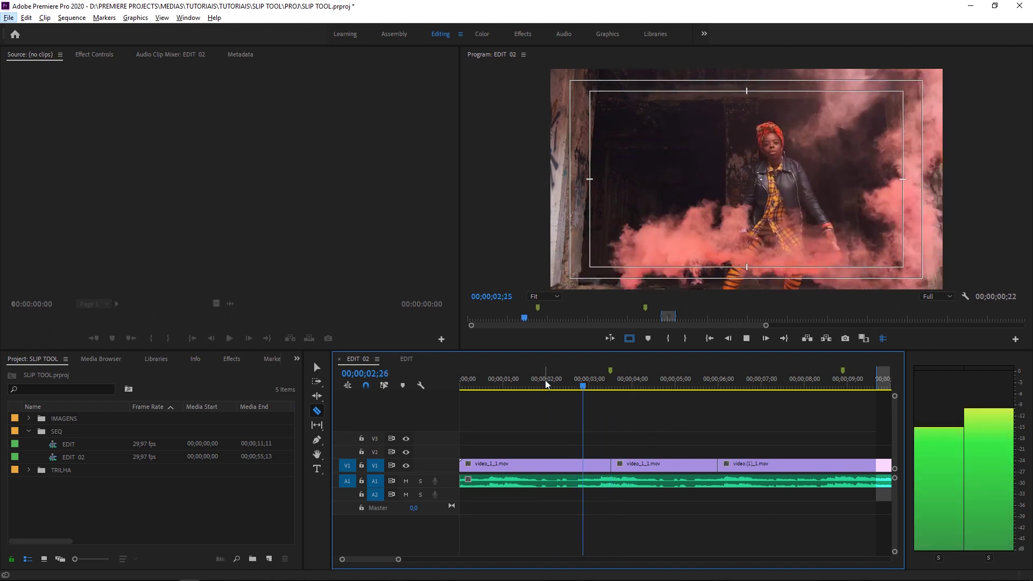
key("space")
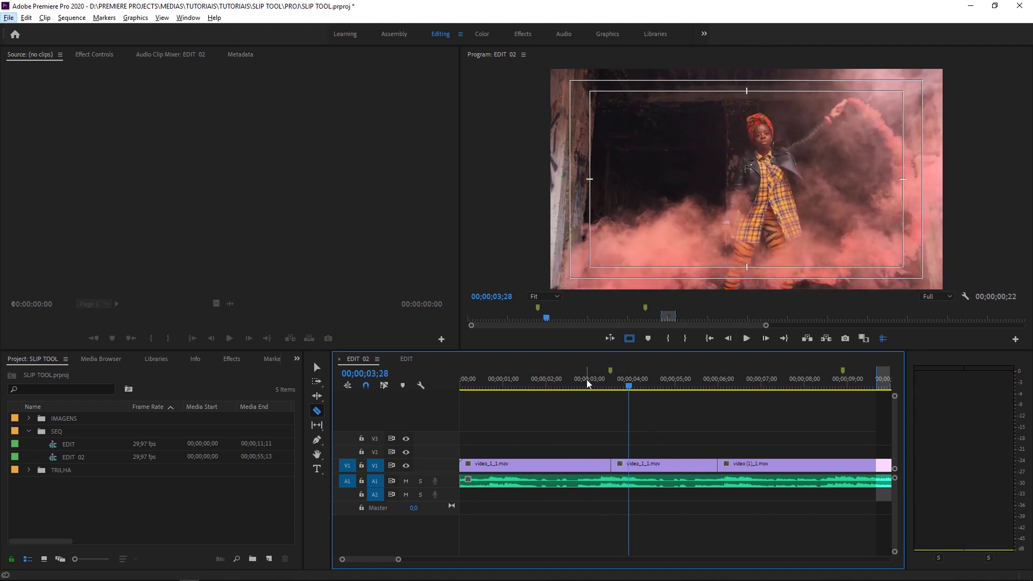
Undo the cut, re-split the clip just after three seconds, and zoom back out.
key("equal")
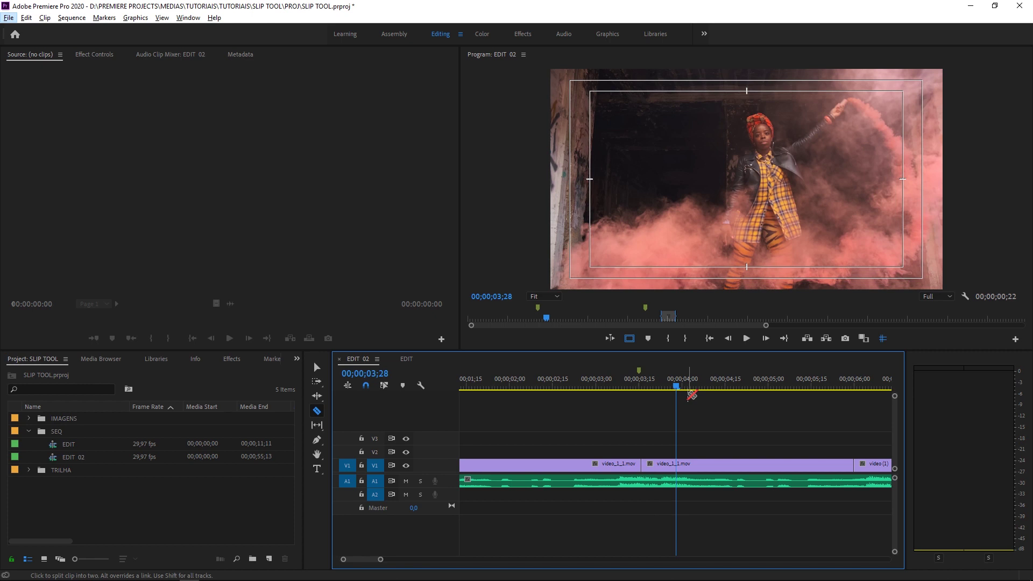
key("ctrl+z")
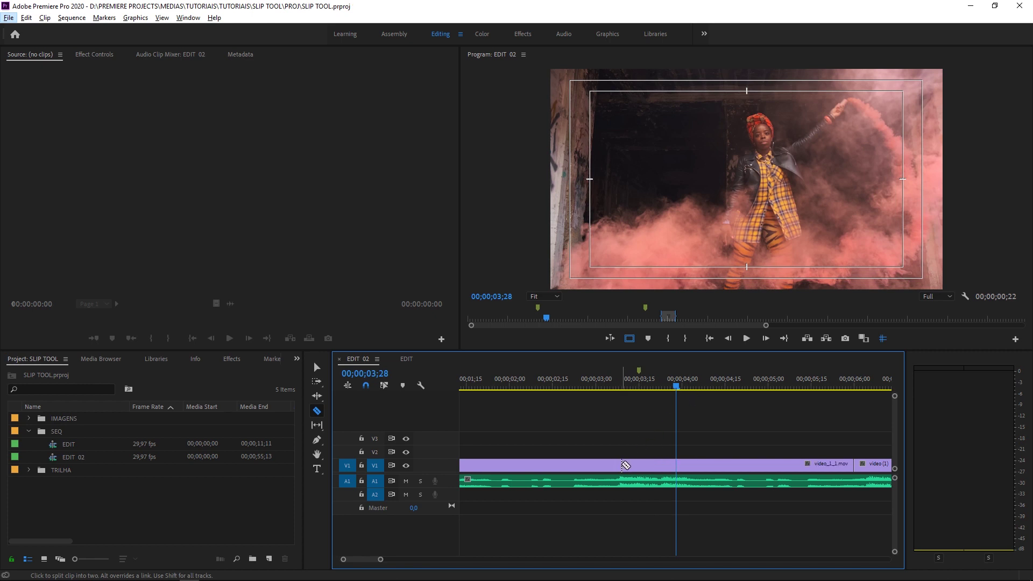
left_click(619, 465)
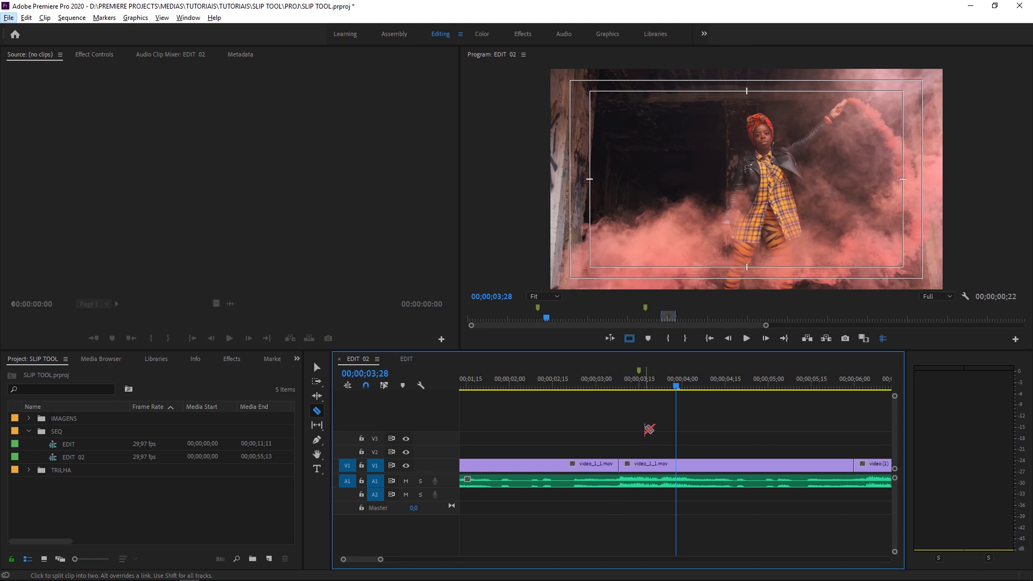
key("minus")
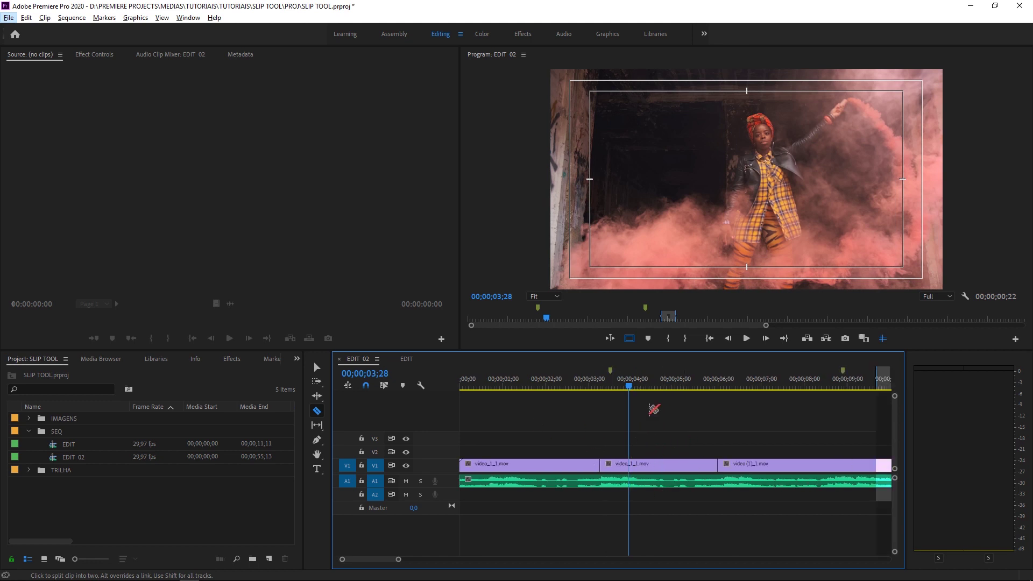
key("minus")
key("v")
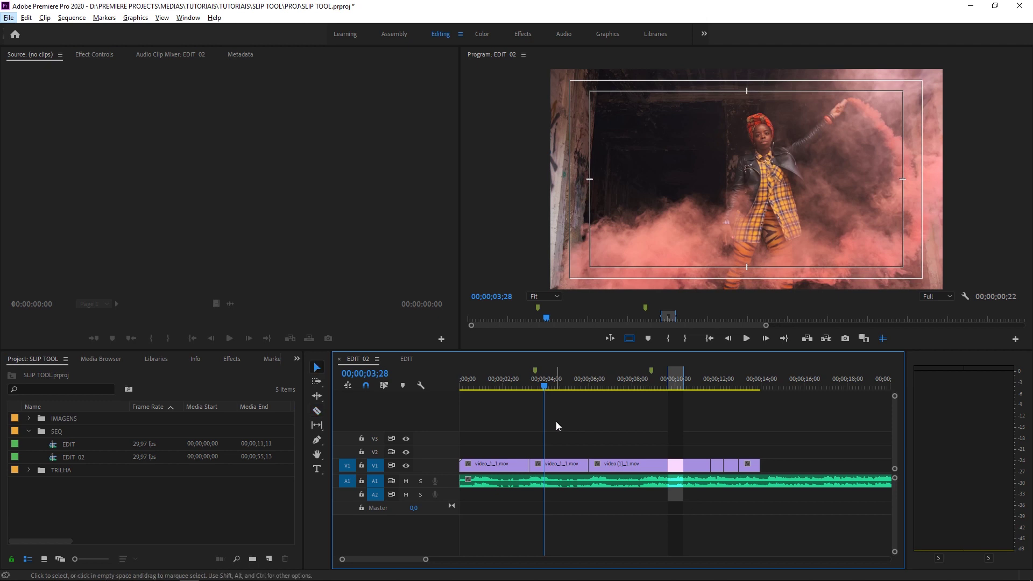
Slip the middle video_1_1.mov clip on V1 by about -00;00;04;05.
key("y")
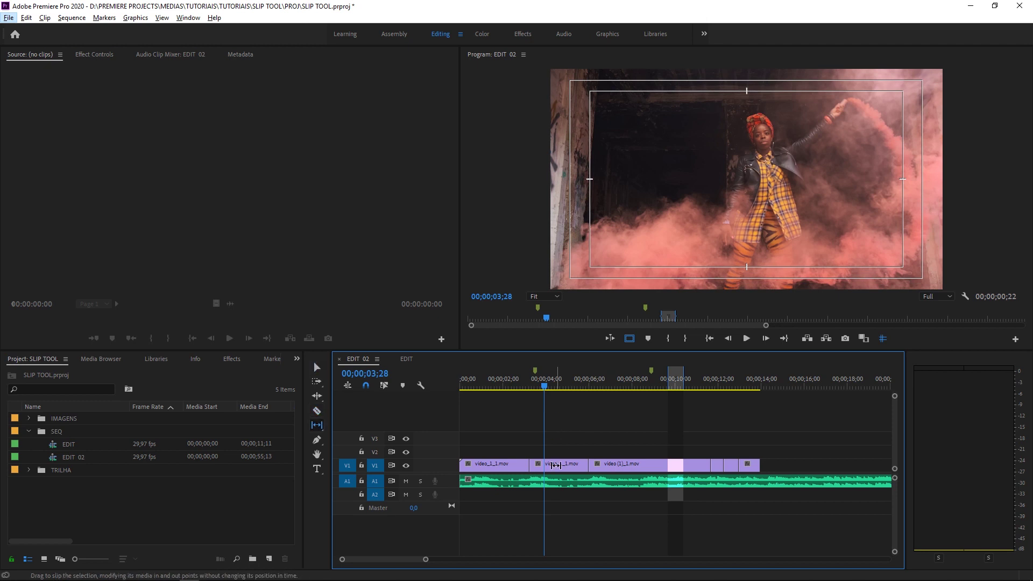
left_click(556, 465)
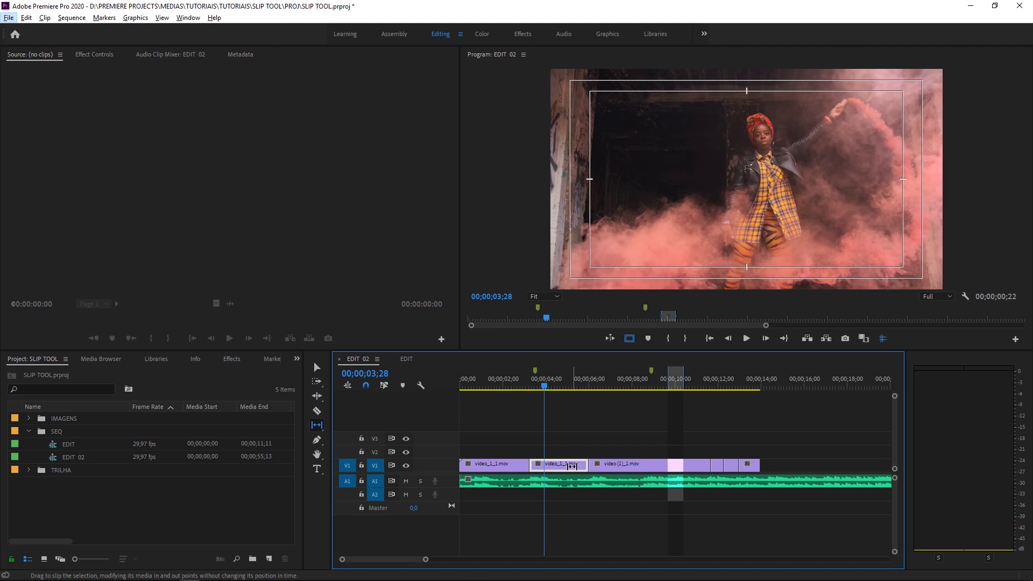
left_click_drag(572, 466, 555, 466)
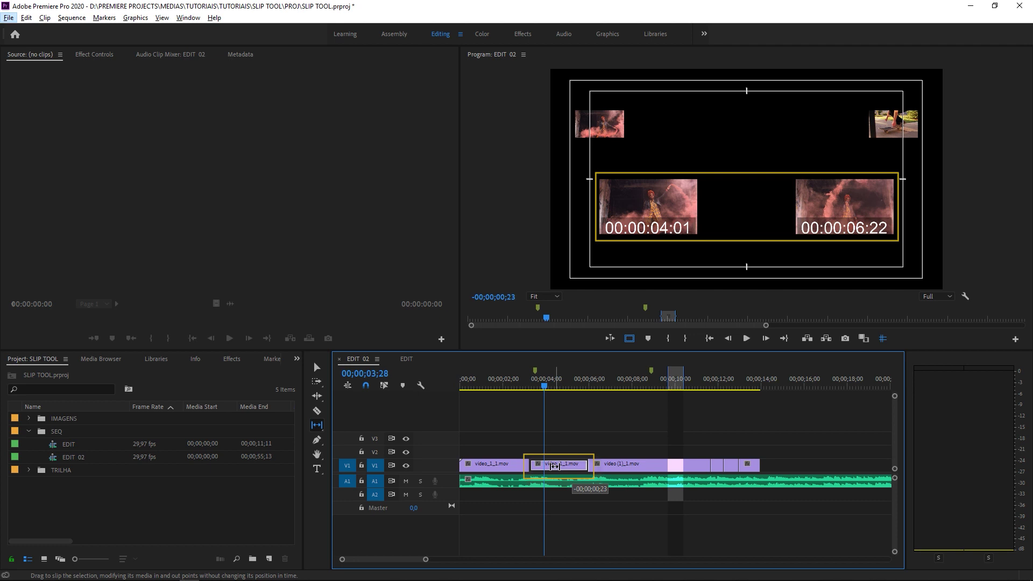
left_click_drag(555, 466, 554, 467)
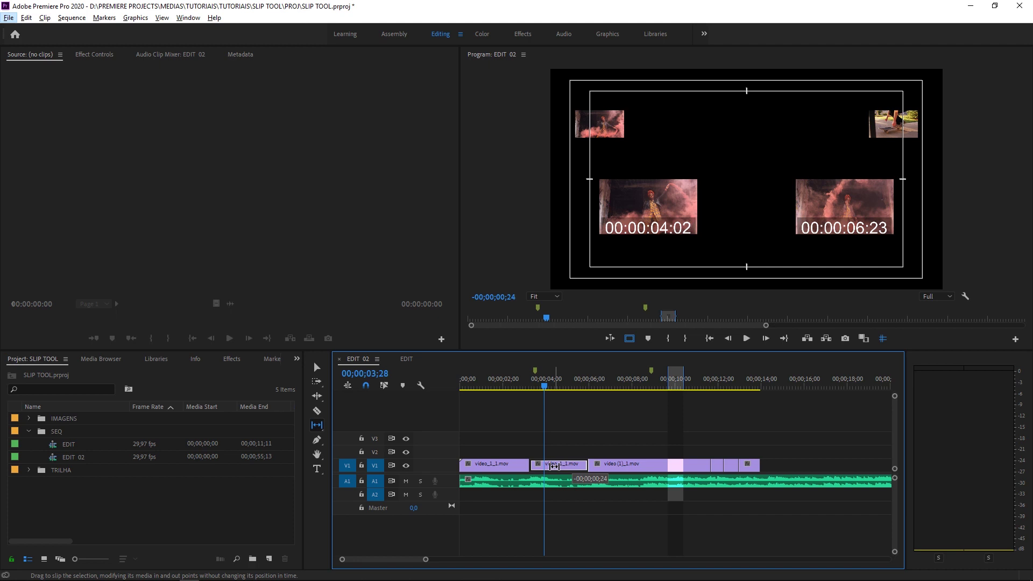
mouse_move(554, 466)
left_mouse_down()
mouse_move(478, 464)
mouse_move(488, 464)
left_mouse_up()
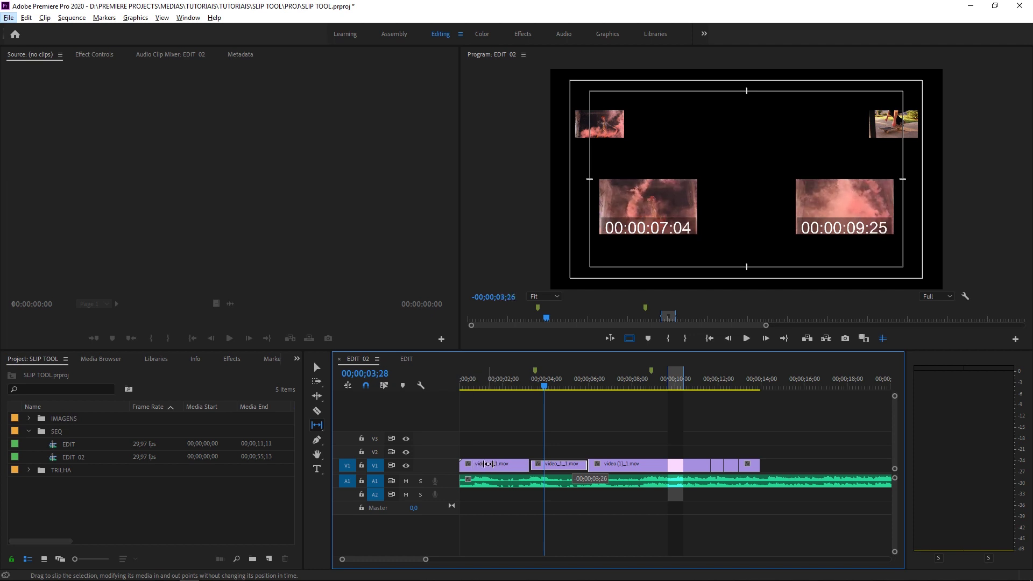
left_click_drag(488, 464, 478, 463)
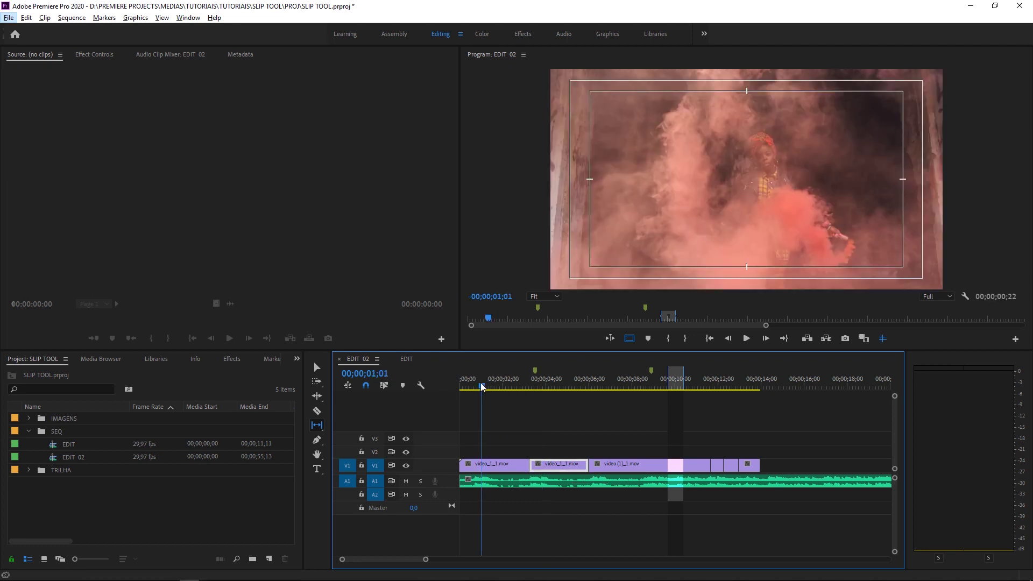
left_click_drag(486, 380, 461, 379)
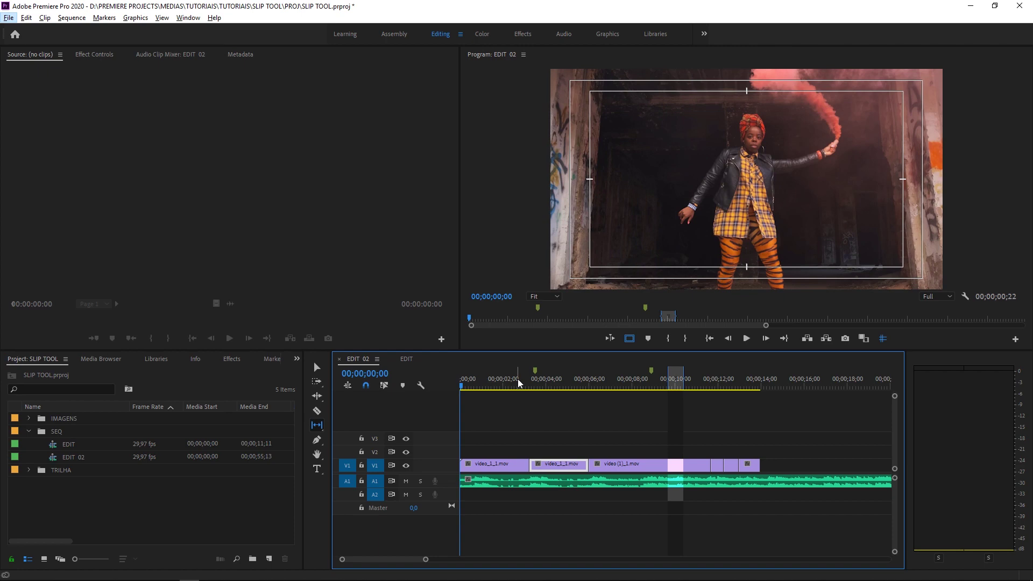
key("grave")
key("space")
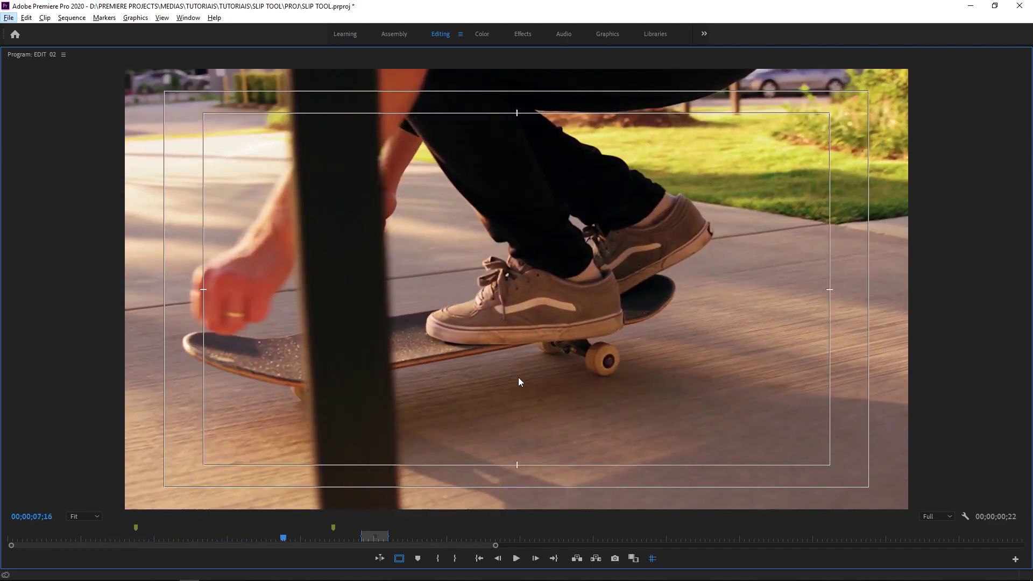
key("space")
key("Home")
key("space")
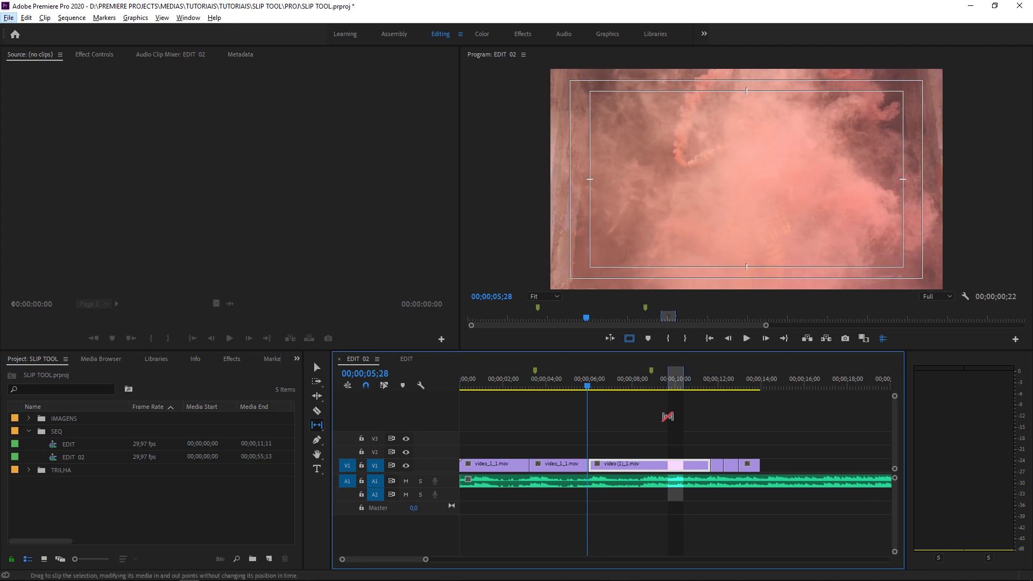
Play back the skateboard clip section twice, from its start and from 6;10.
left_click(595, 385)
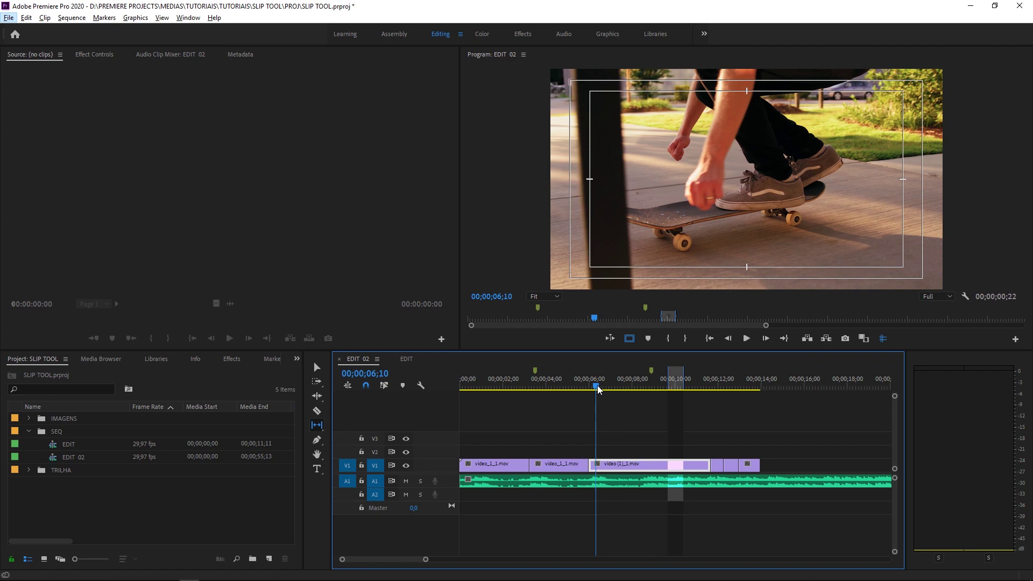
key("Up")
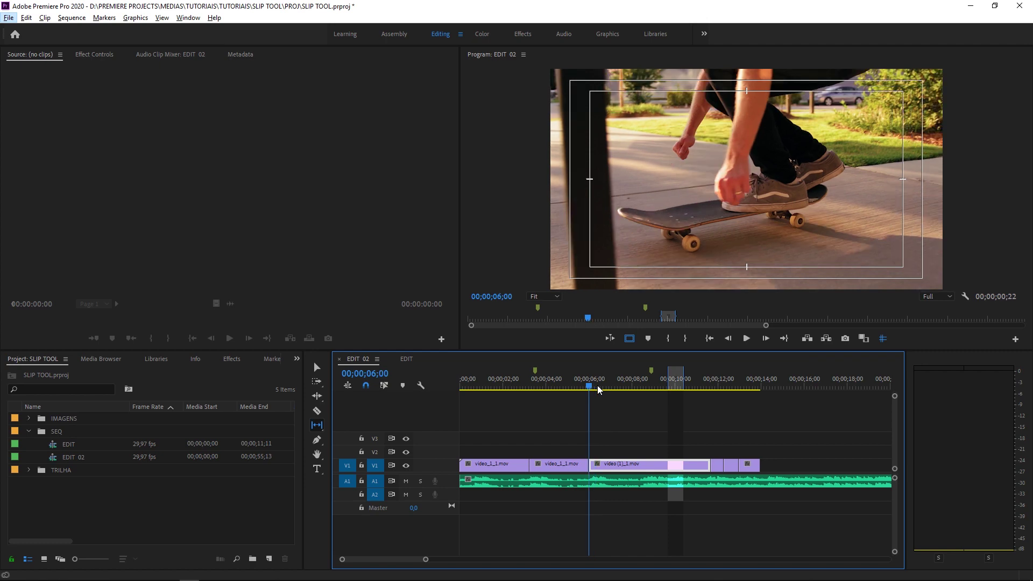
key("space")
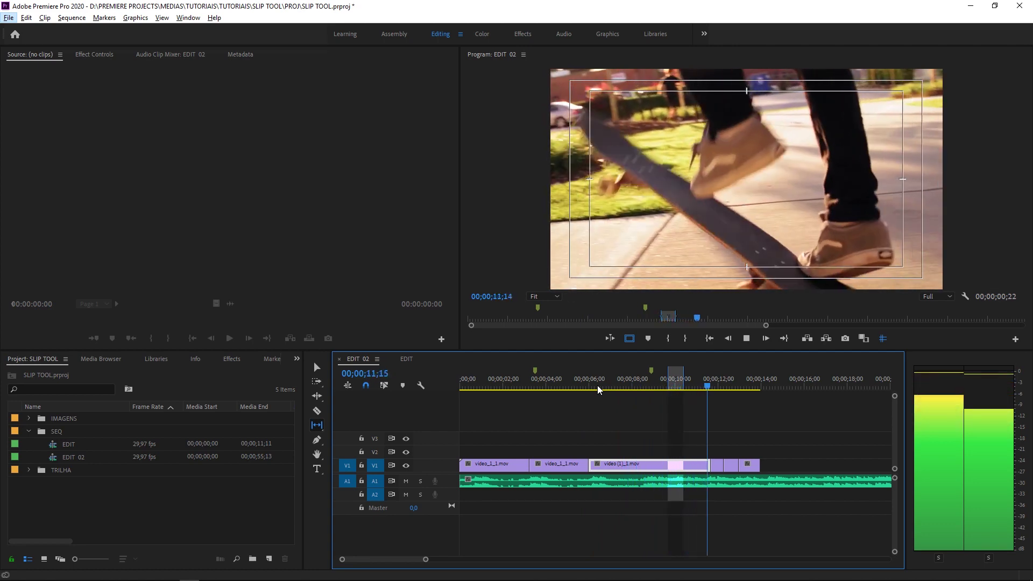
key("space")
left_click(597, 385)
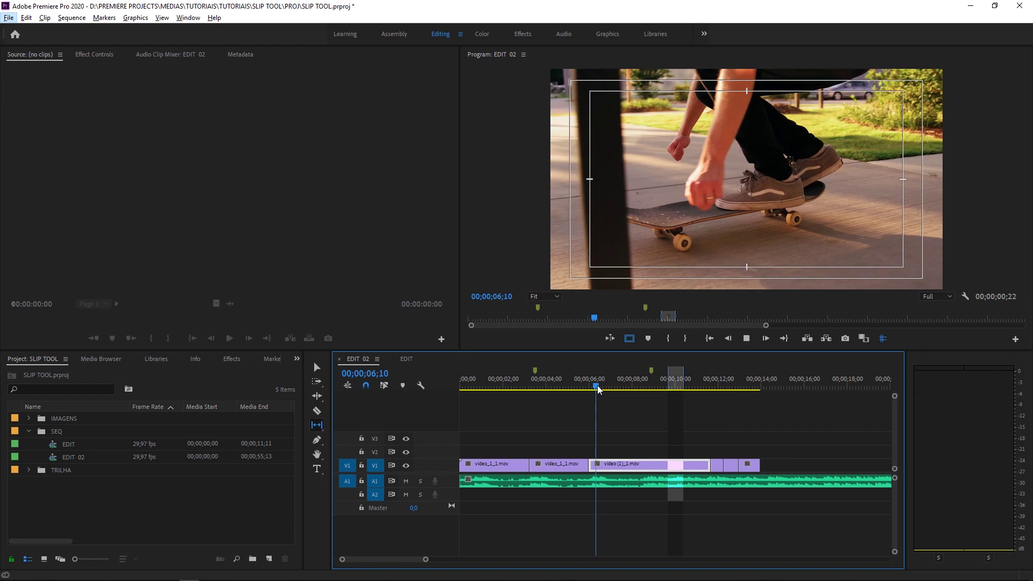
key("space")
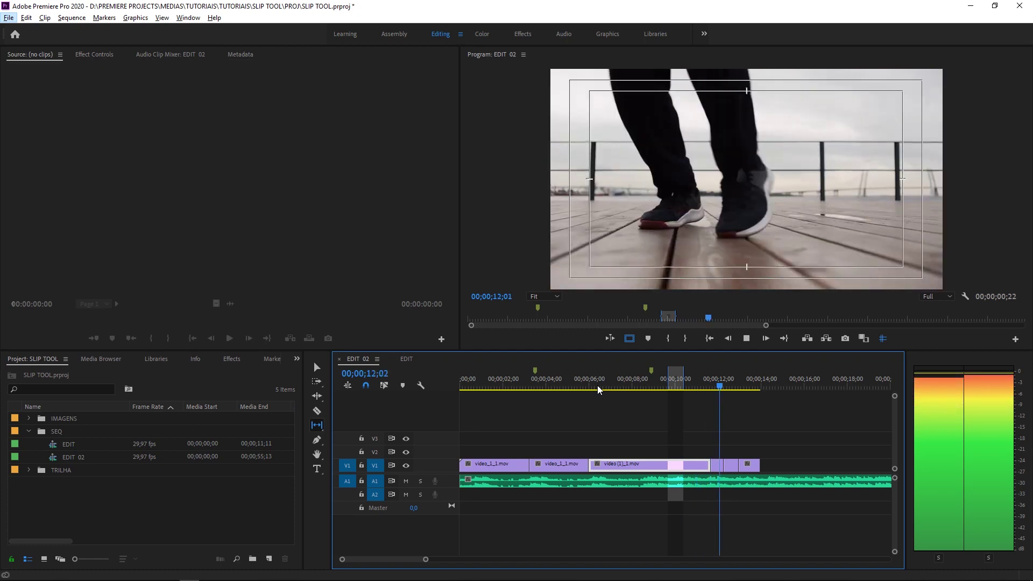
key("space")
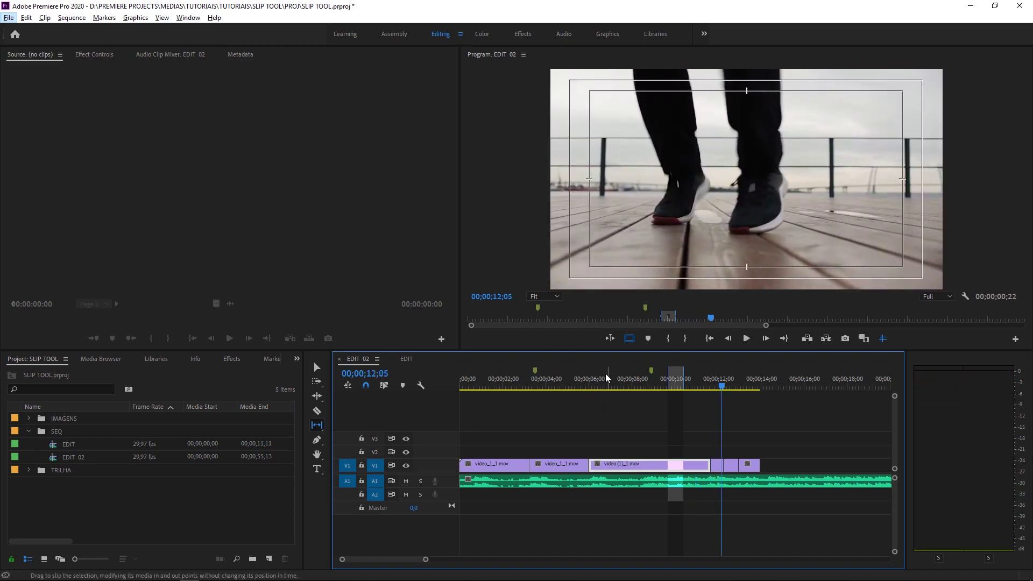
Zoom in on the skateboard shot, zoom out, and replay the slipped clip from 00;00;06;17.
left_click(644, 384)
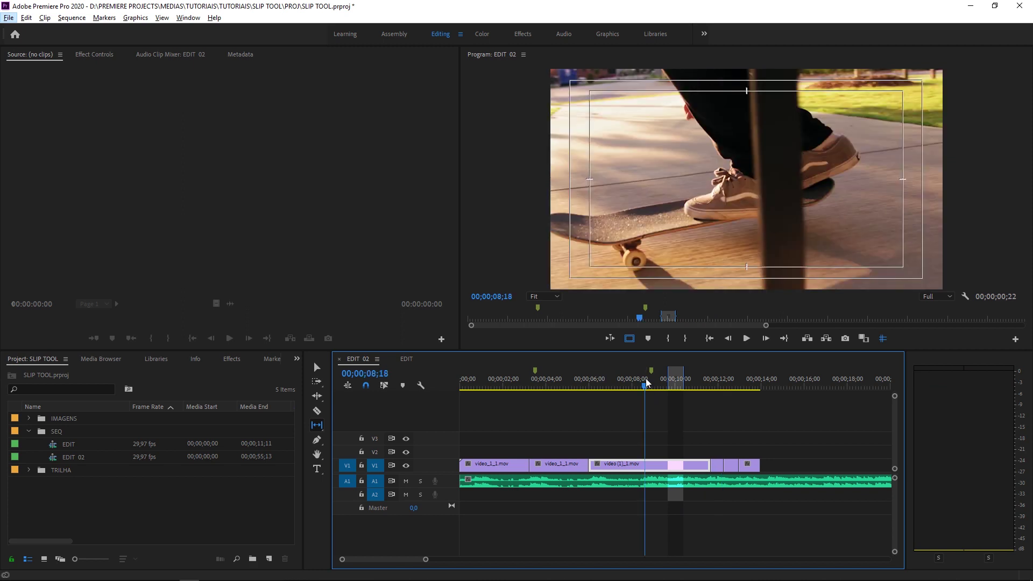
key("equal")
key("v")
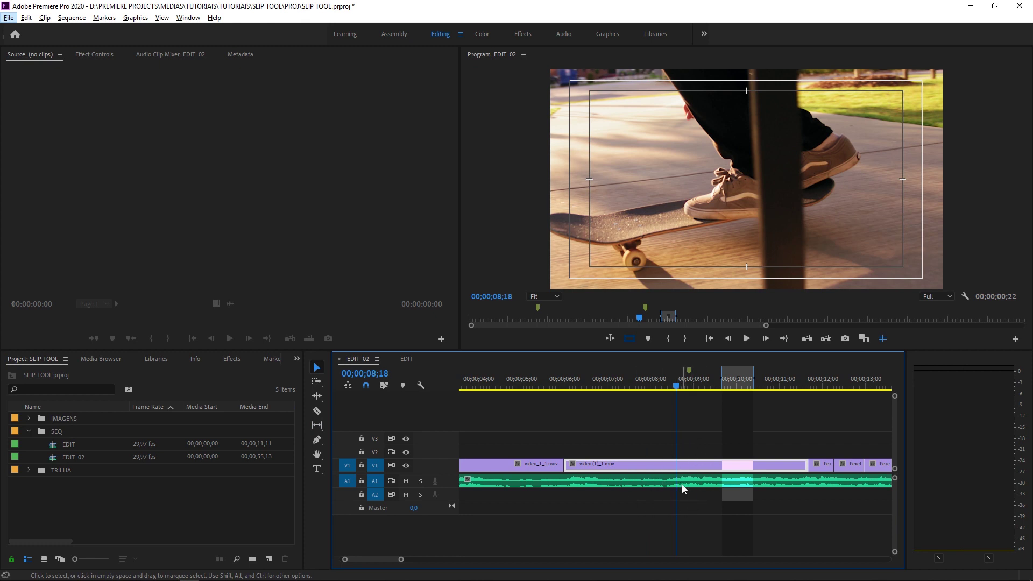
key("minus")
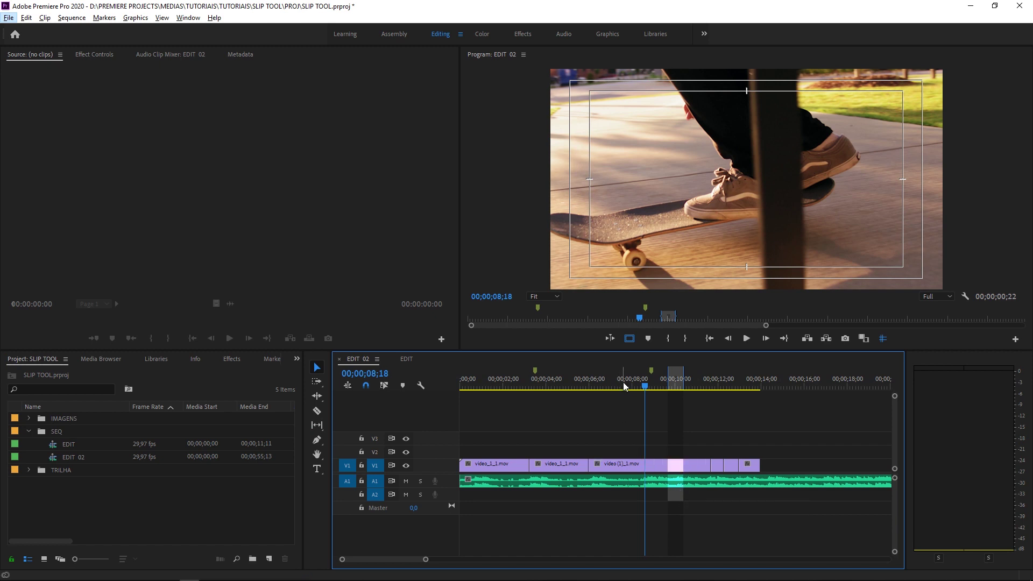
left_click(601, 388)
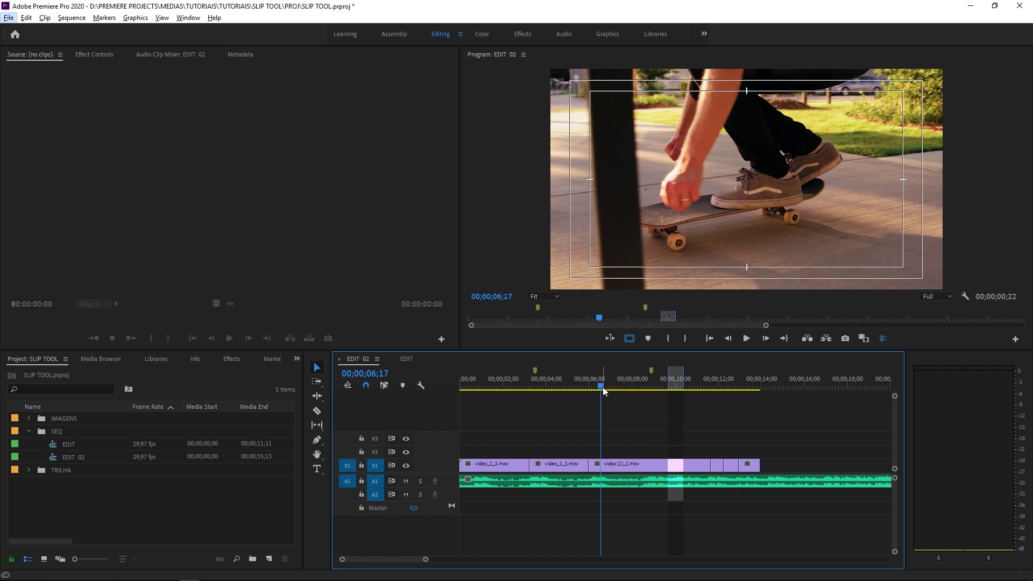
key("space")
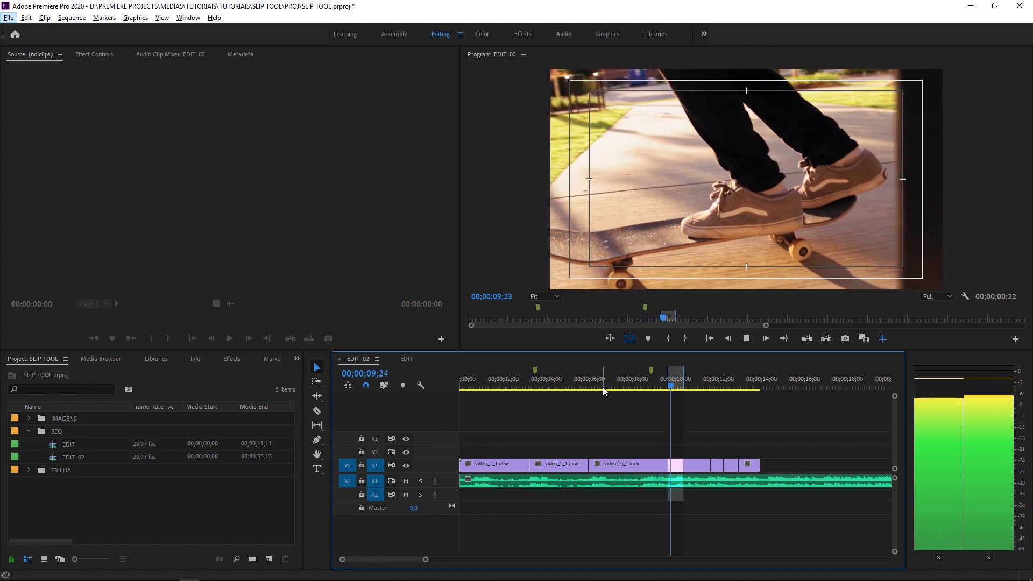
key("space")
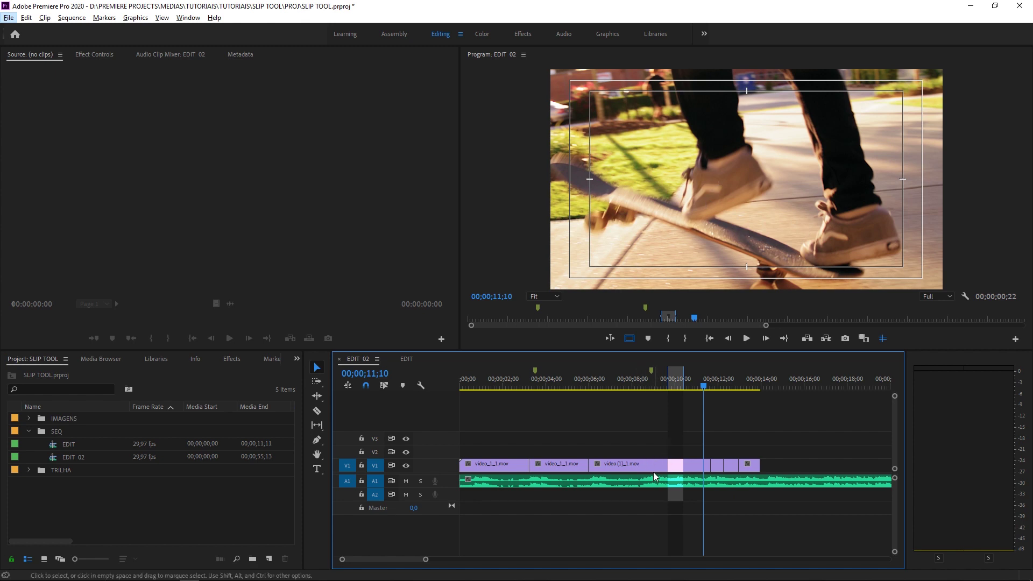
Save the SLIP TOOL project with the Slip tool active and the playhead near 00;00;07;25.
key("y")
key("ctrl+s")
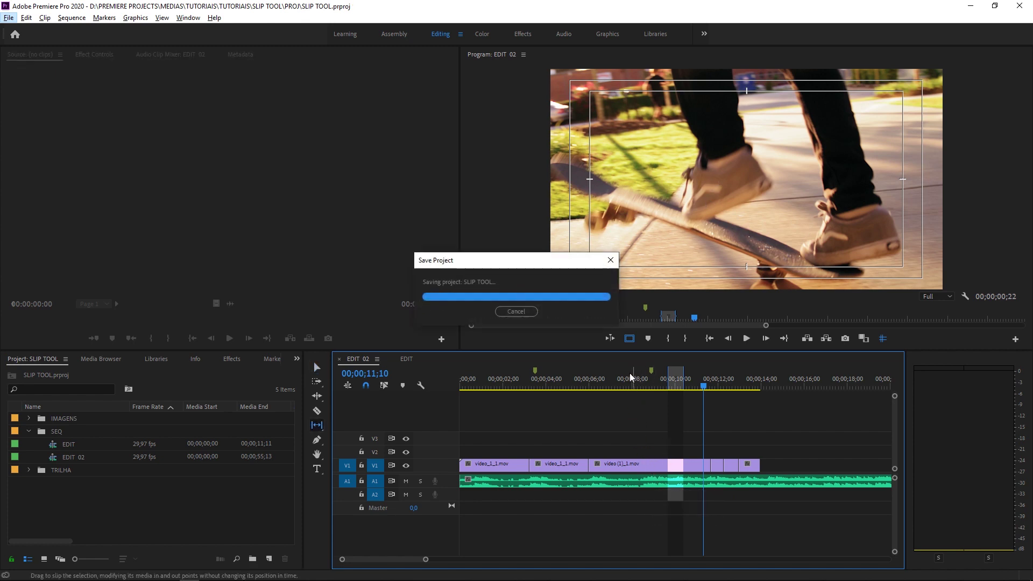
left_click(628, 374)
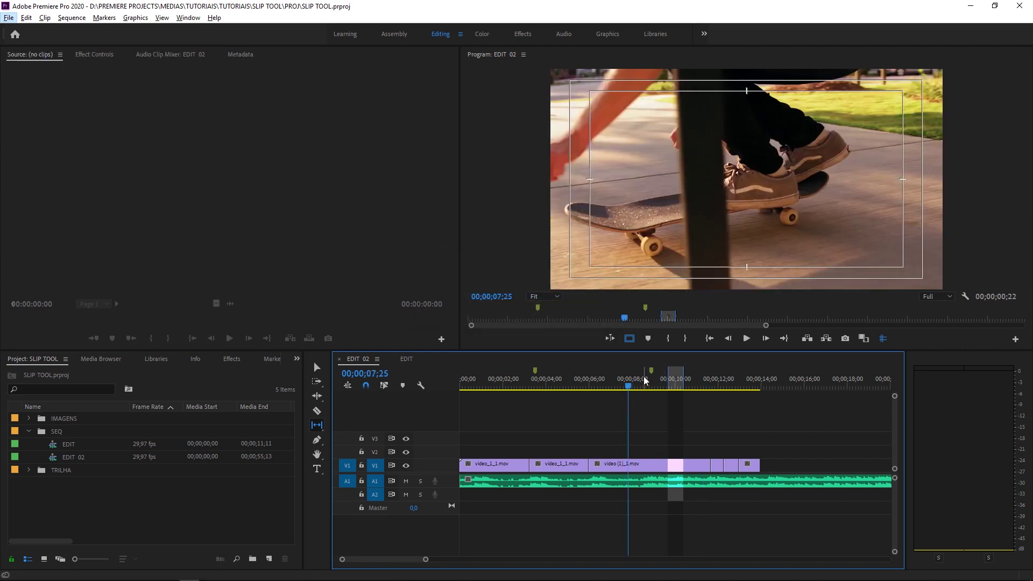
Slip the video (1)_1.mov clip a few frames left and play it back.
left_click_drag(645, 381, 642, 380)
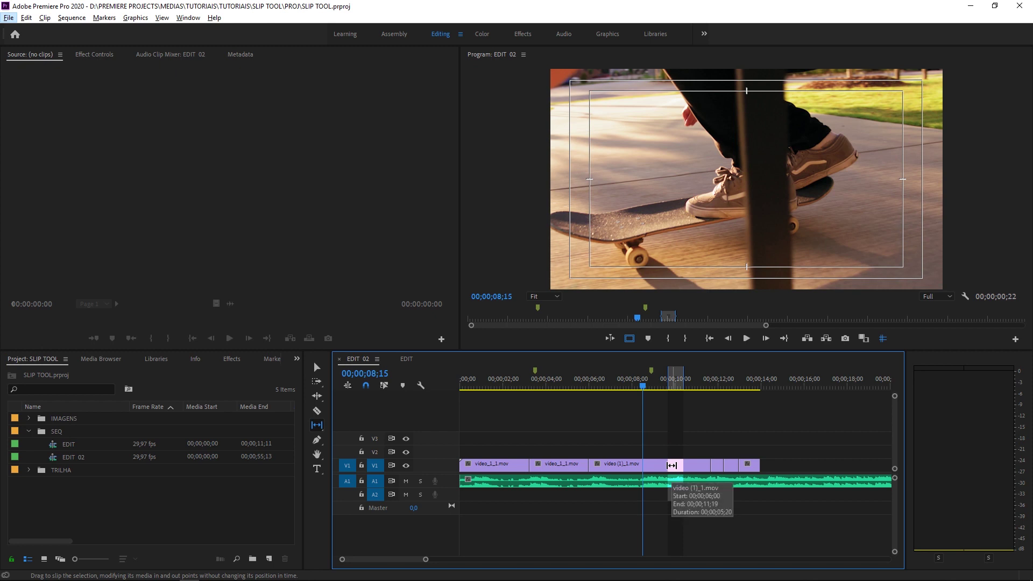
left_click_drag(672, 465, 666, 465)
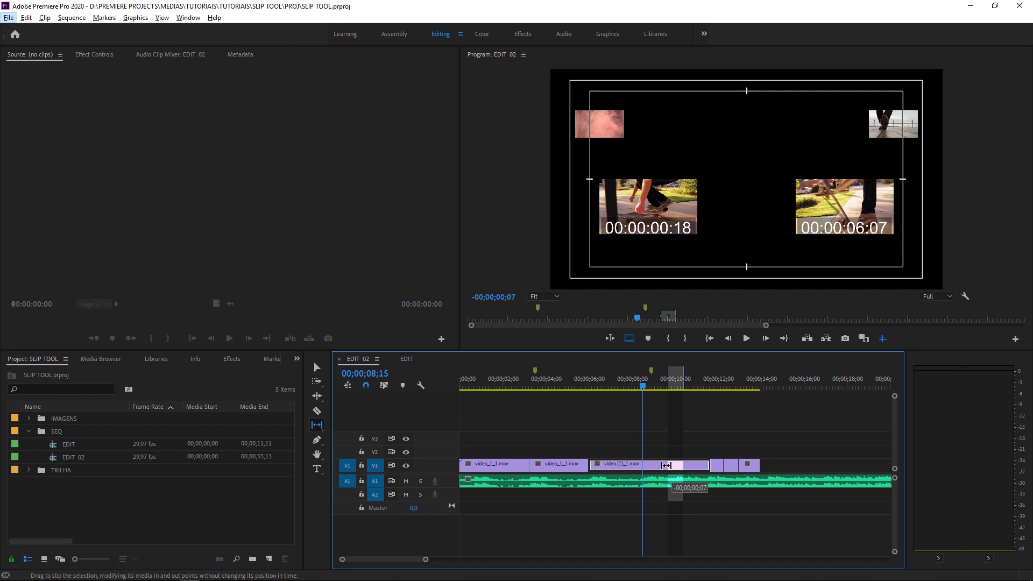
left_click_drag(666, 465, 663, 464)
left_click(633, 387)
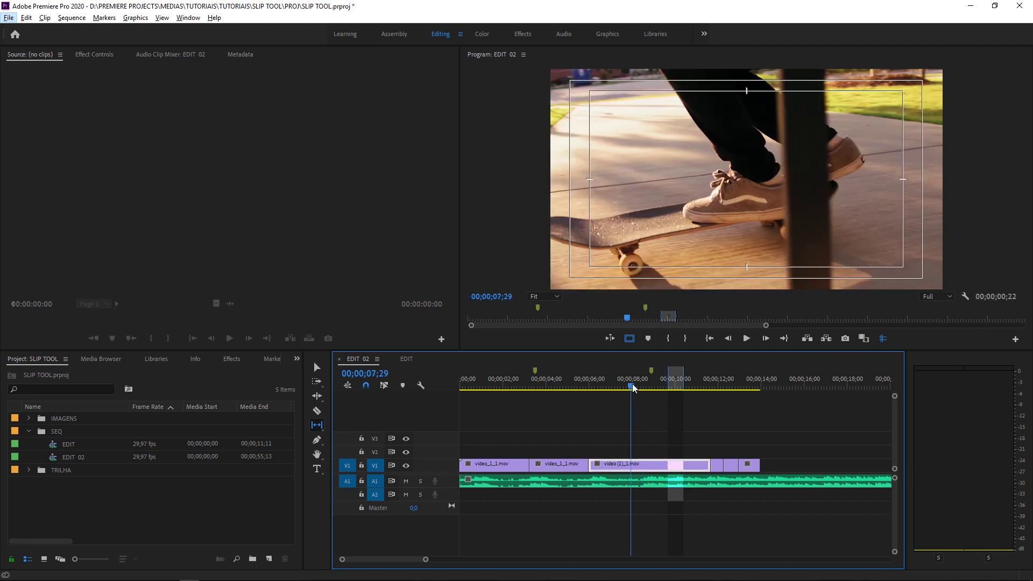
key("space")
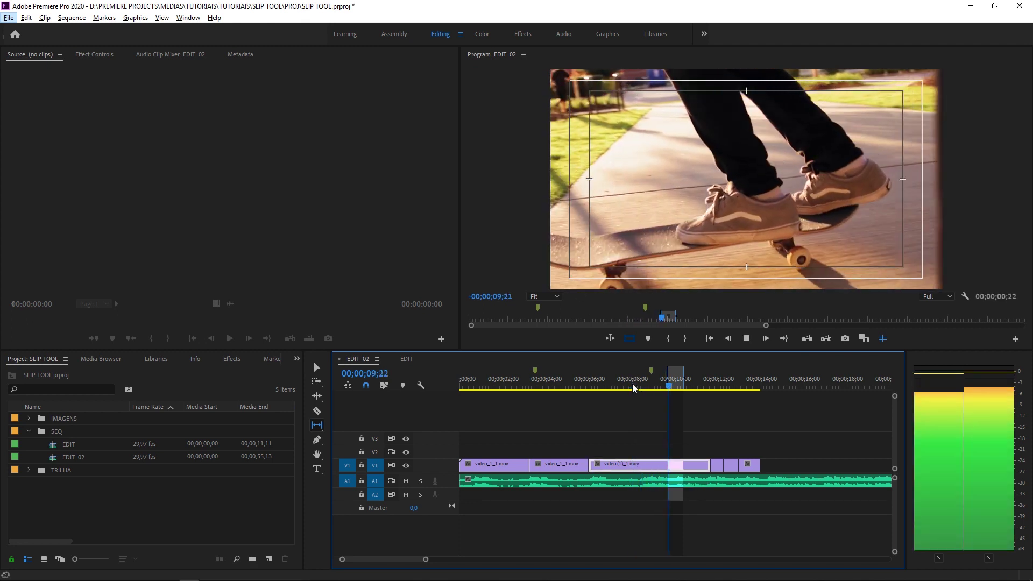
key("space")
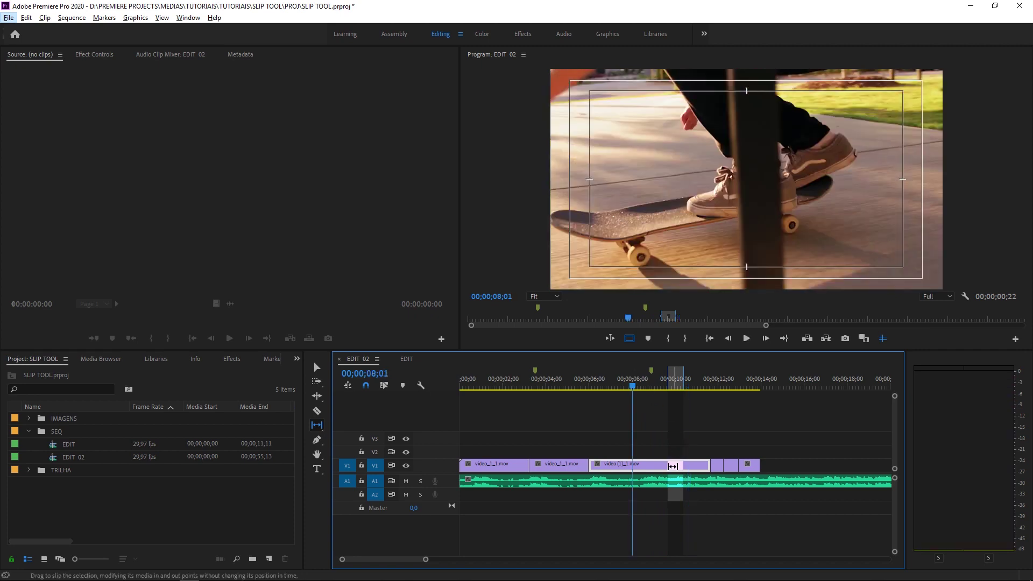
Slip the clip by about 18 frames and play back the new slip.
left_click_drag(670, 467, 657, 465)
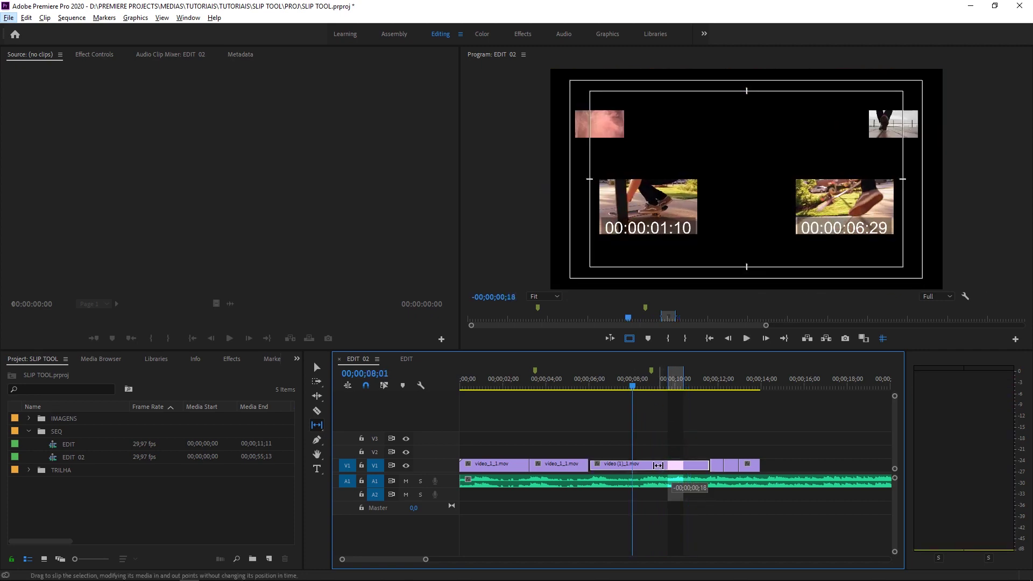
left_click_drag(658, 465, 658, 466)
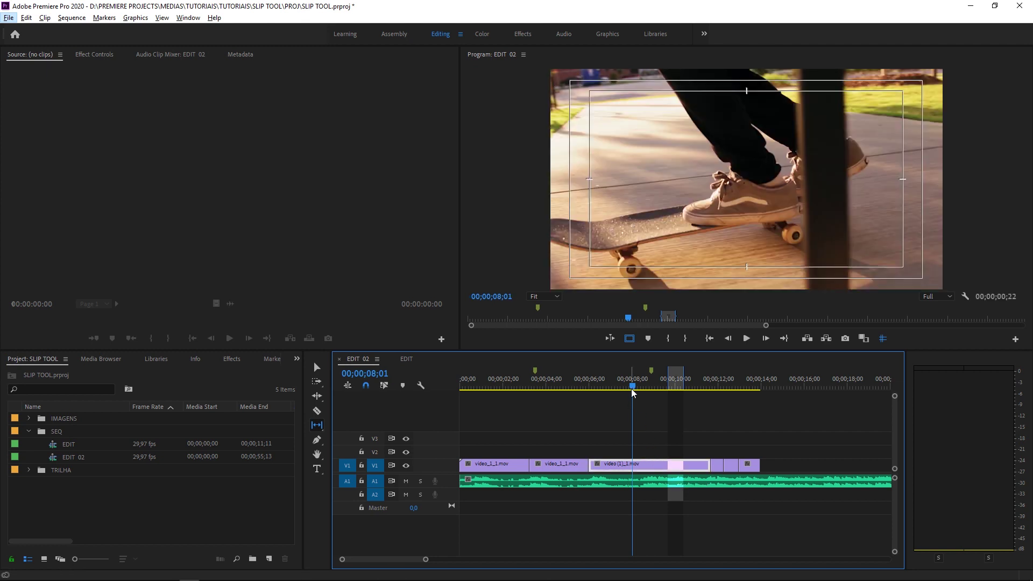
key("space")
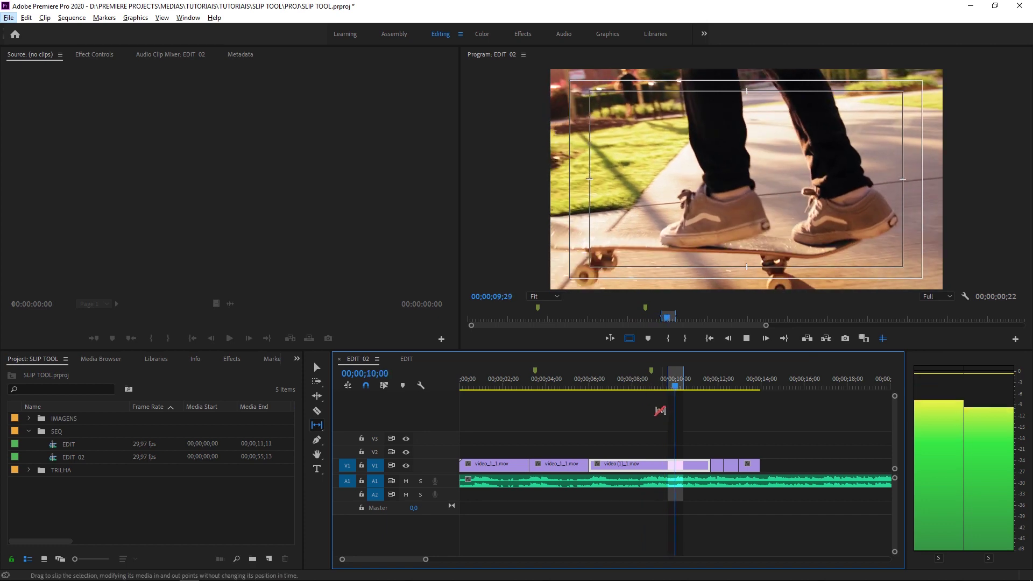
key("space")
key("space")
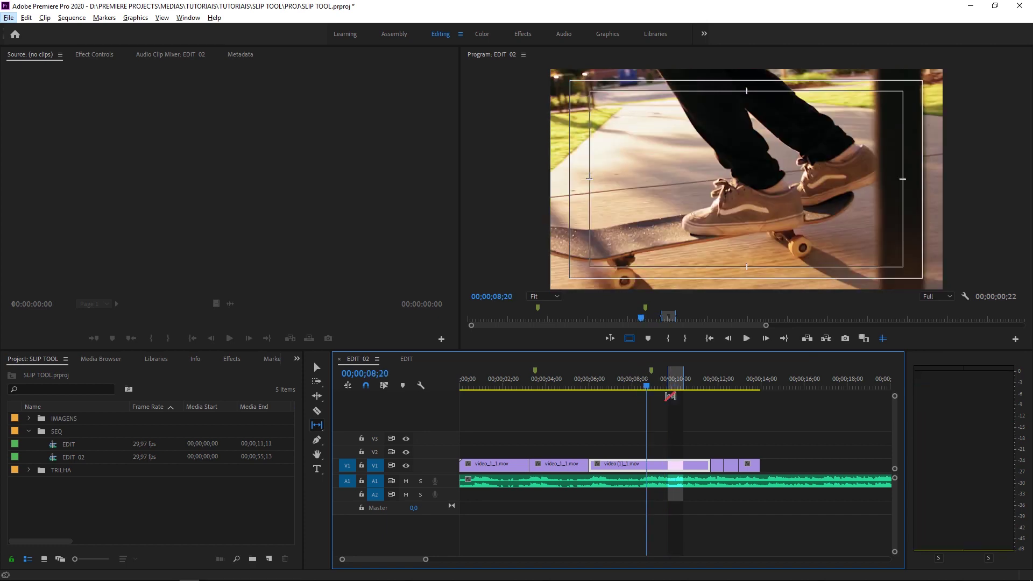
Re-slip video (1)_1.mov twice, replaying from about 00;00;08;00 after each adjustment.
key("space")
left_click_drag(662, 463, 654, 462)
left_click(632, 381)
key("space")
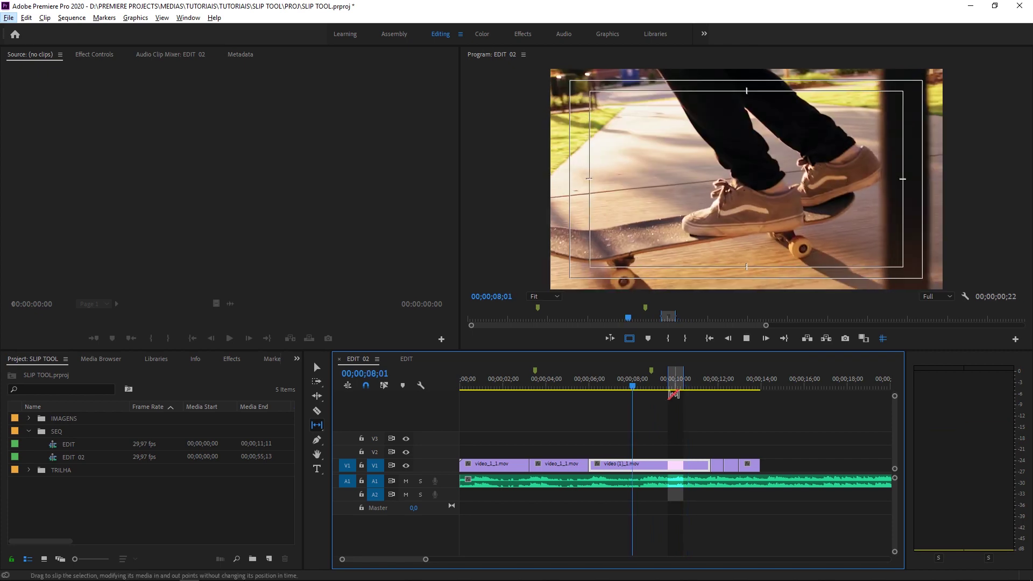
key("space")
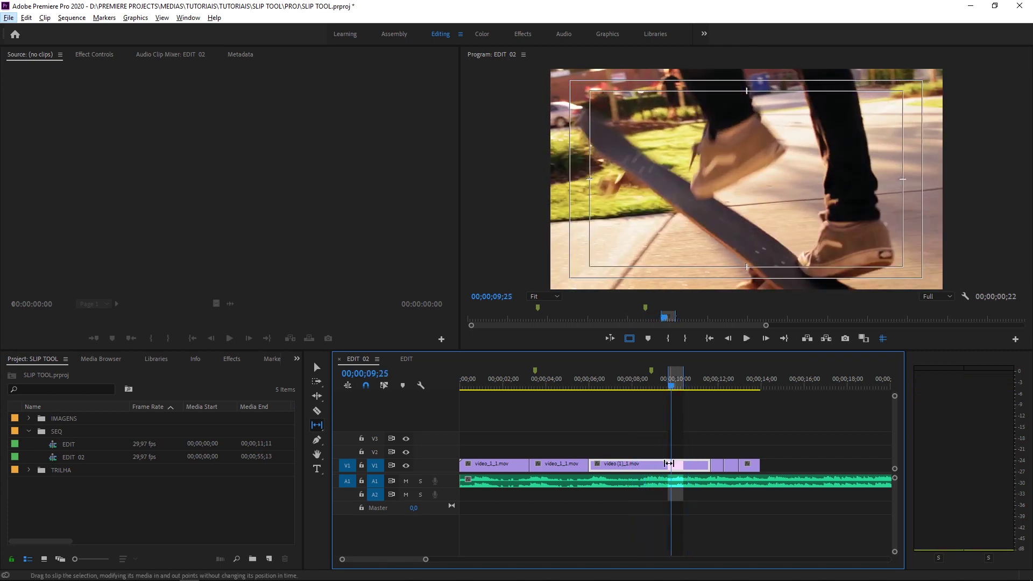
left_click_drag(661, 464, 659, 464)
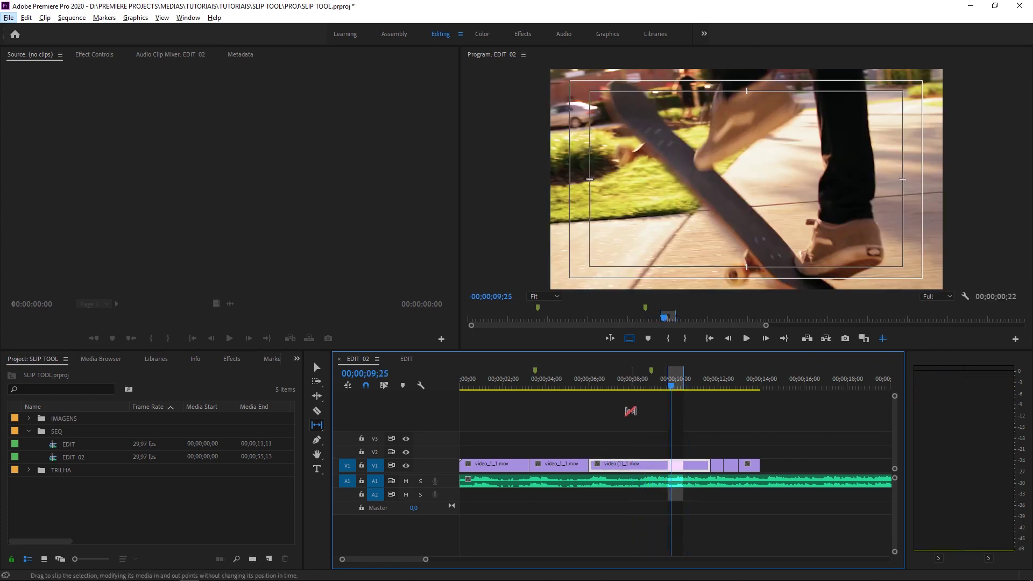
left_click(632, 382)
key("space")
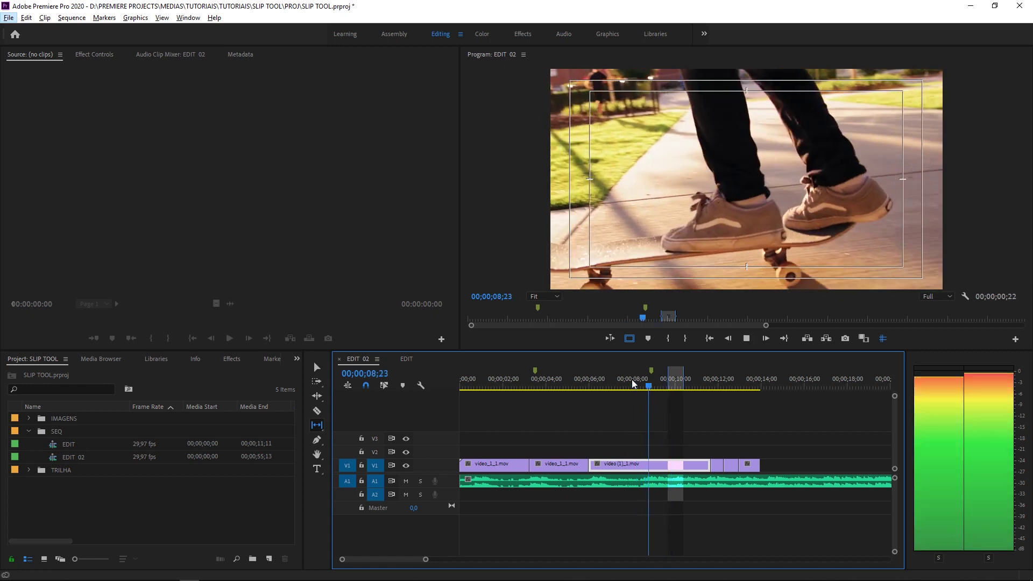
key("space")
Make a final slip of the clip and play it back from about 00;00;07;22.
left_click_drag(683, 467, 679, 467)
left_click(627, 383)
key("space")
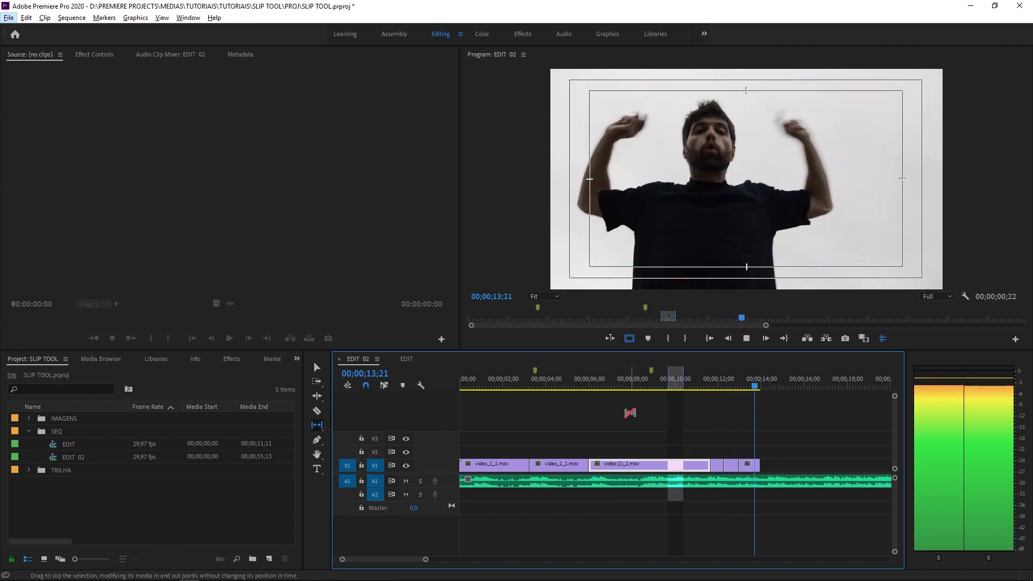
Stop playback and return the EDIT 02 playhead to the opening red smoke flare shot.
key("space")
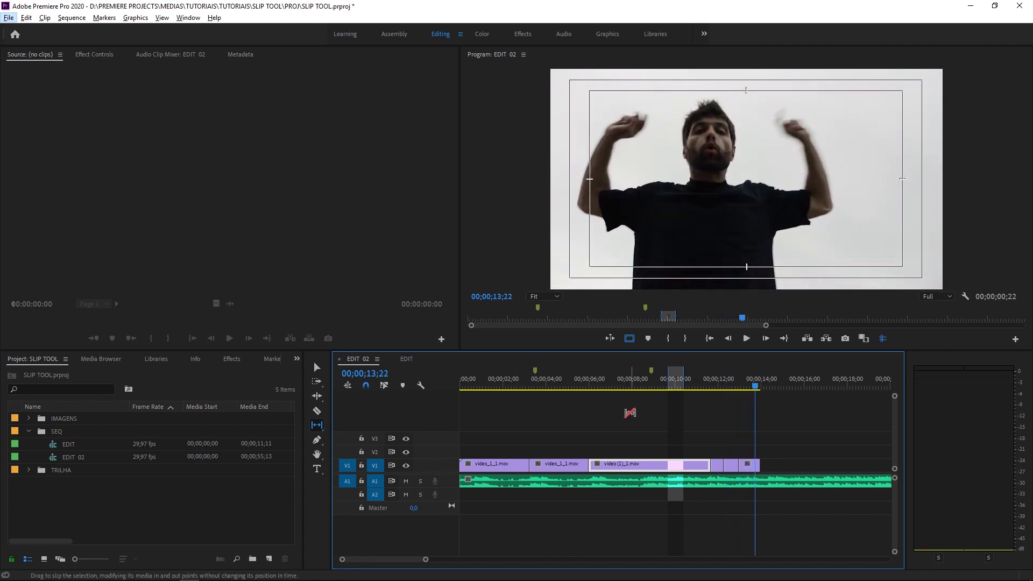
key("Home")
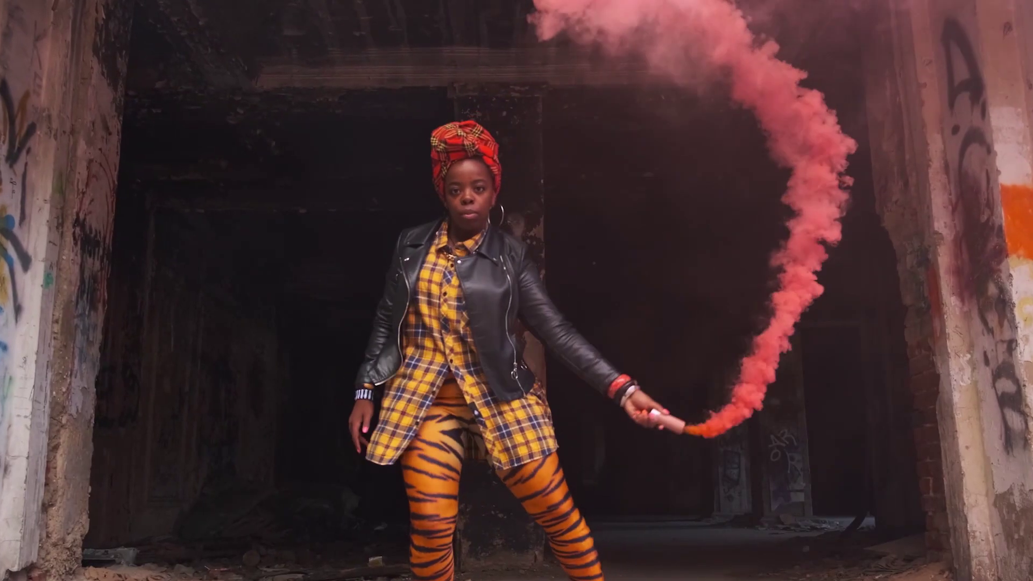